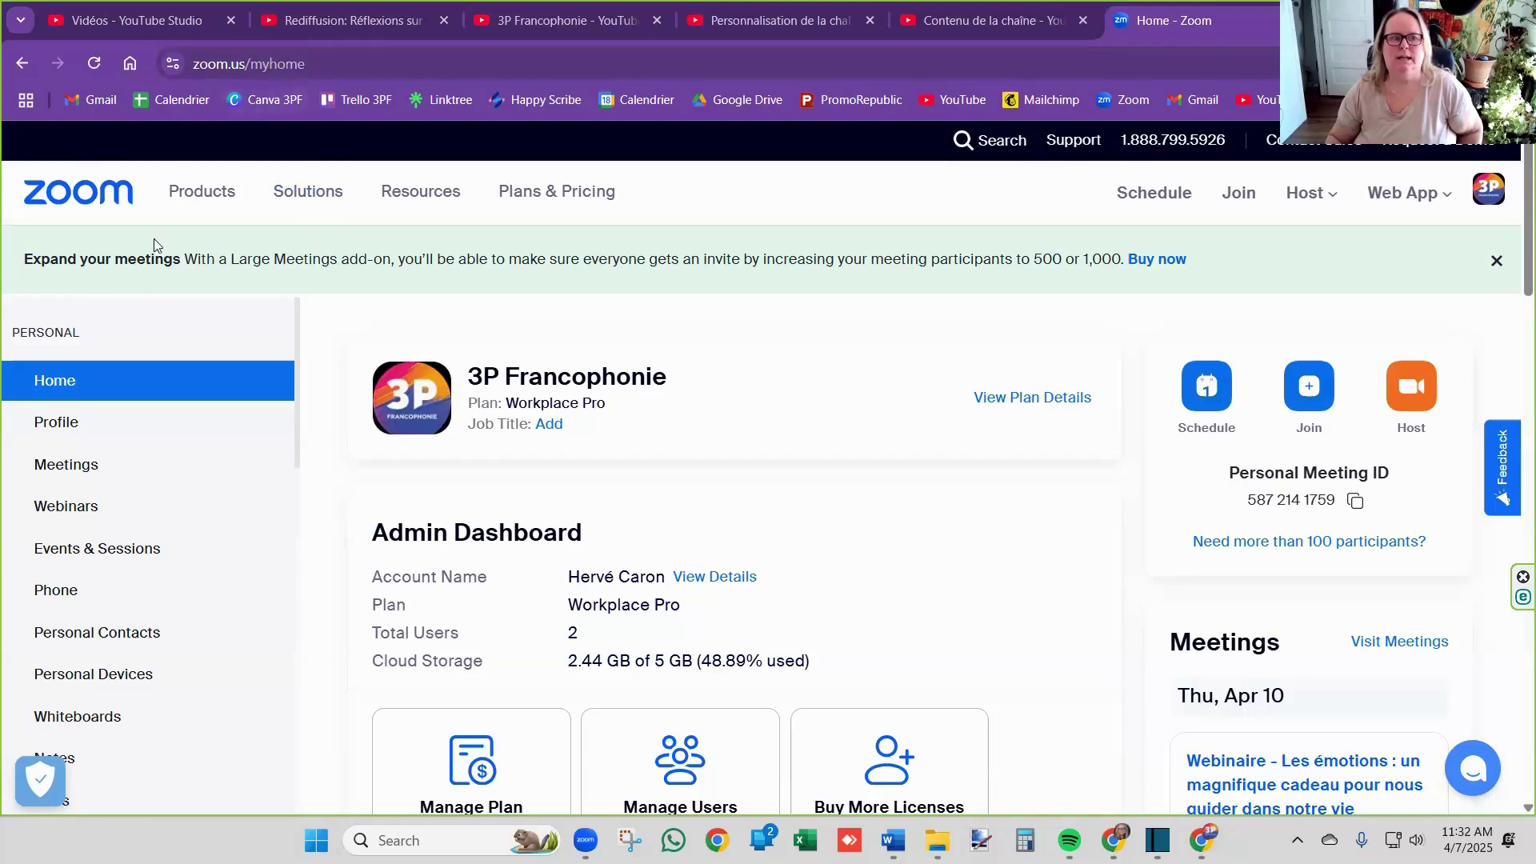
Start scheduling a new meeting and set its topic to "Upcoming Webinar".
left_click(83, 466)
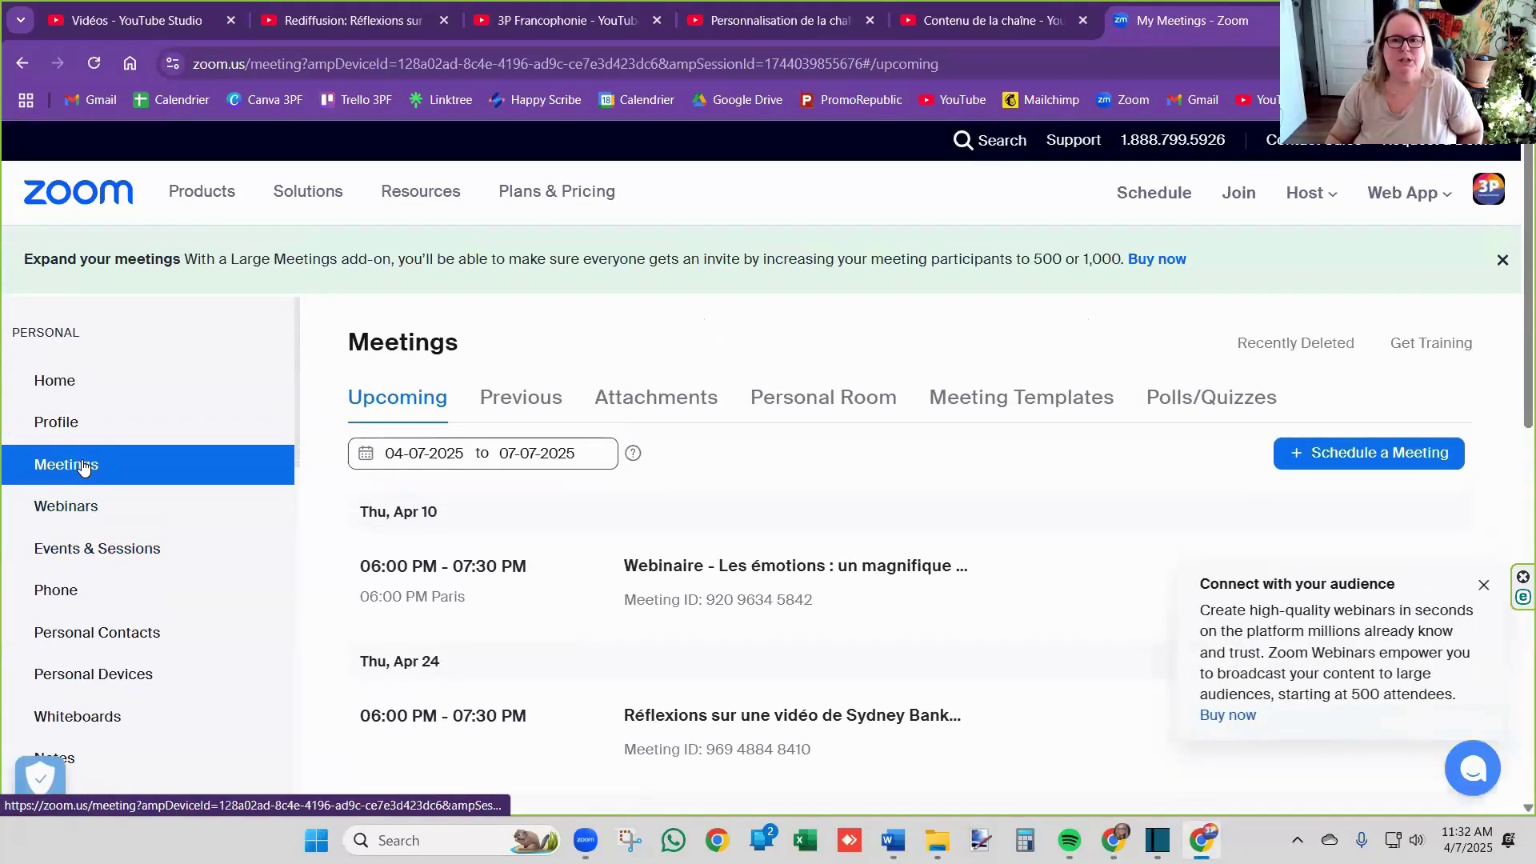
left_click(1307, 455)
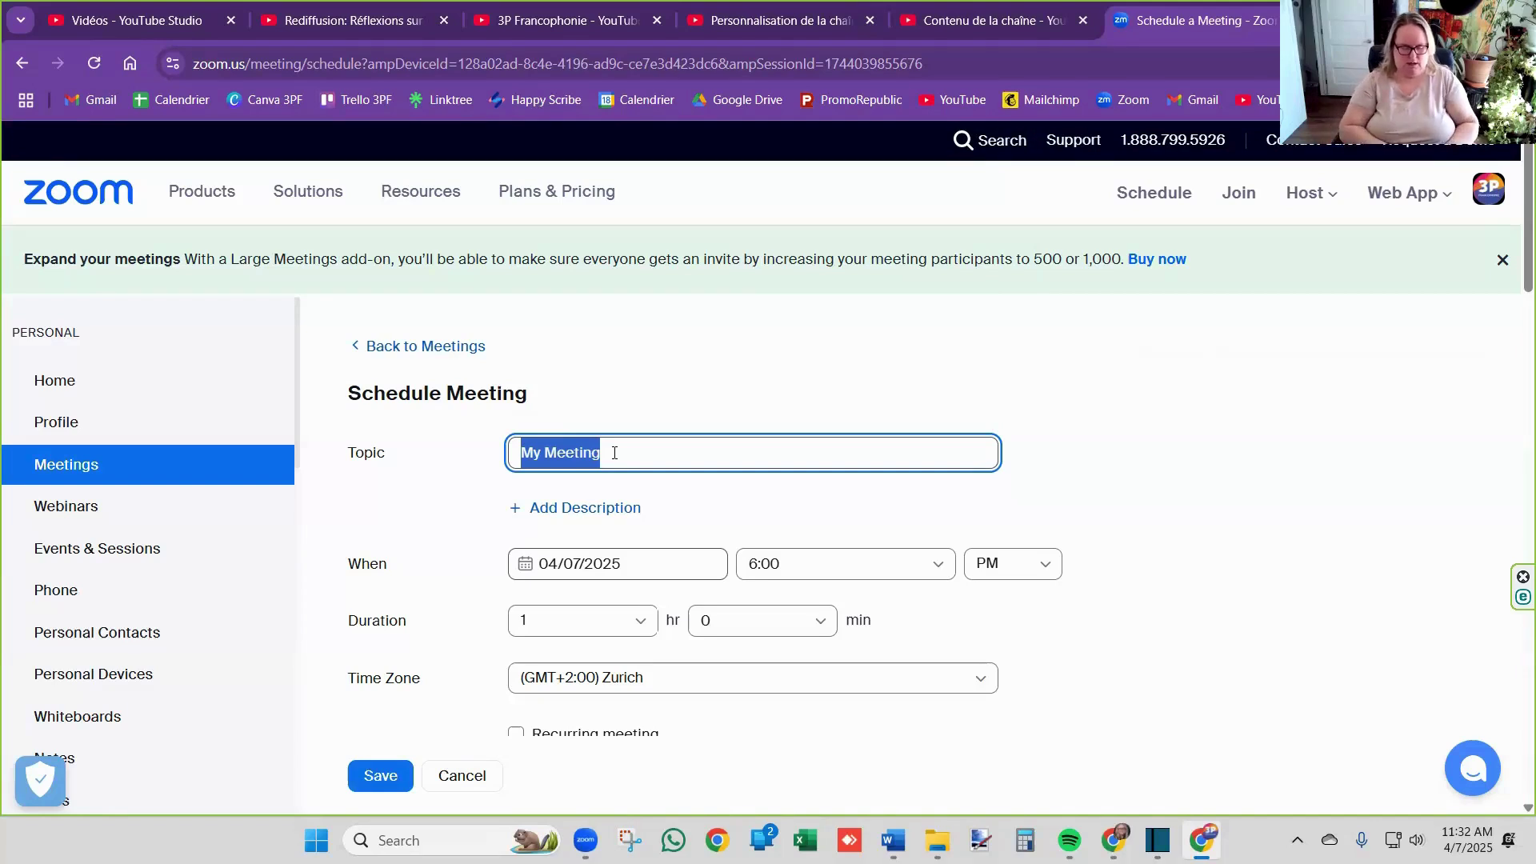
type("W")
key("BackSpace")
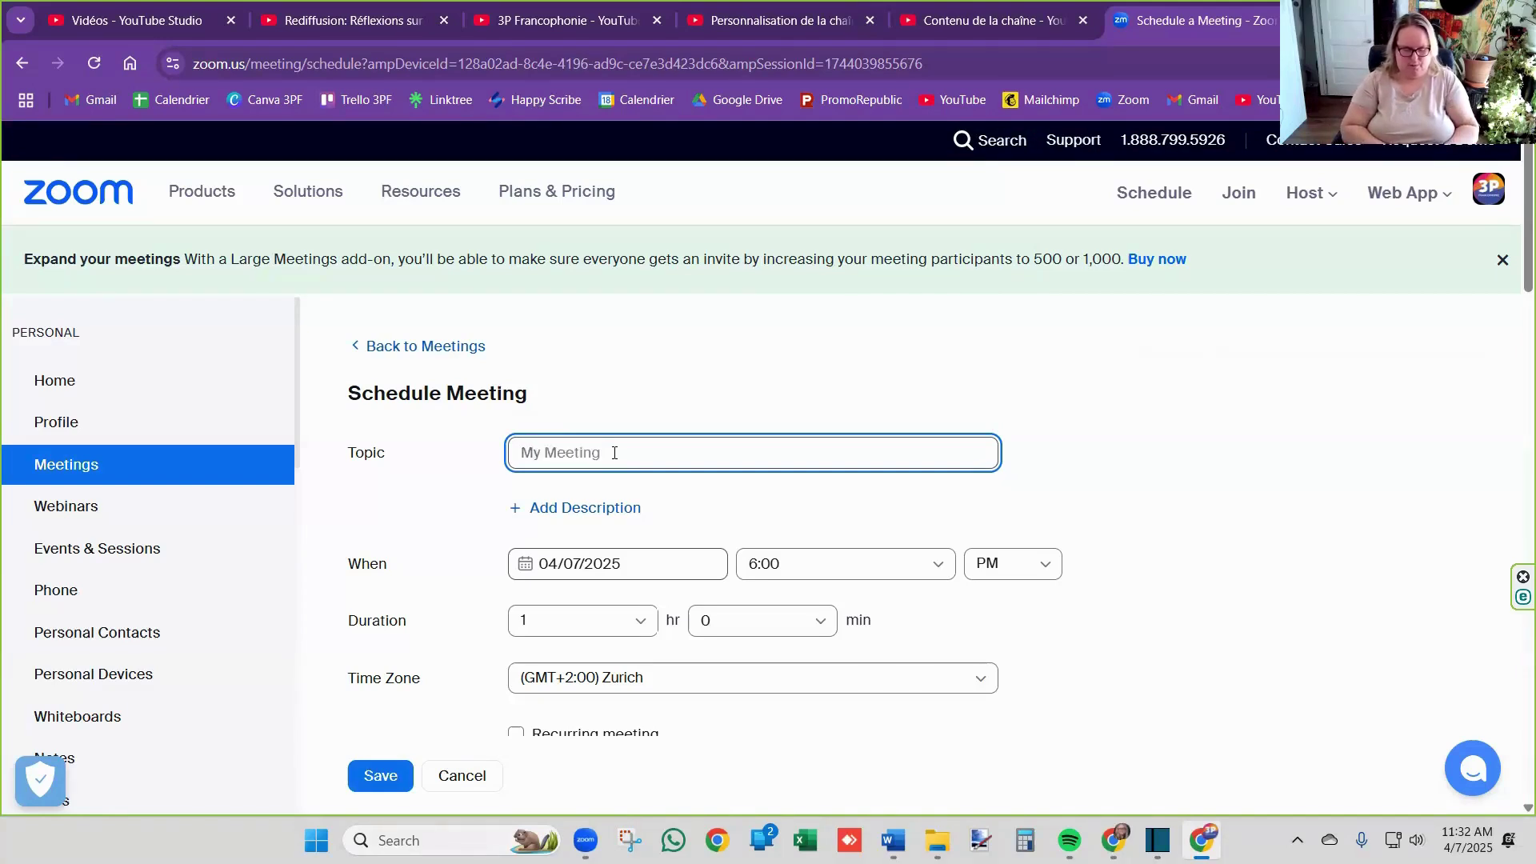
type("Upcoming Webinare")
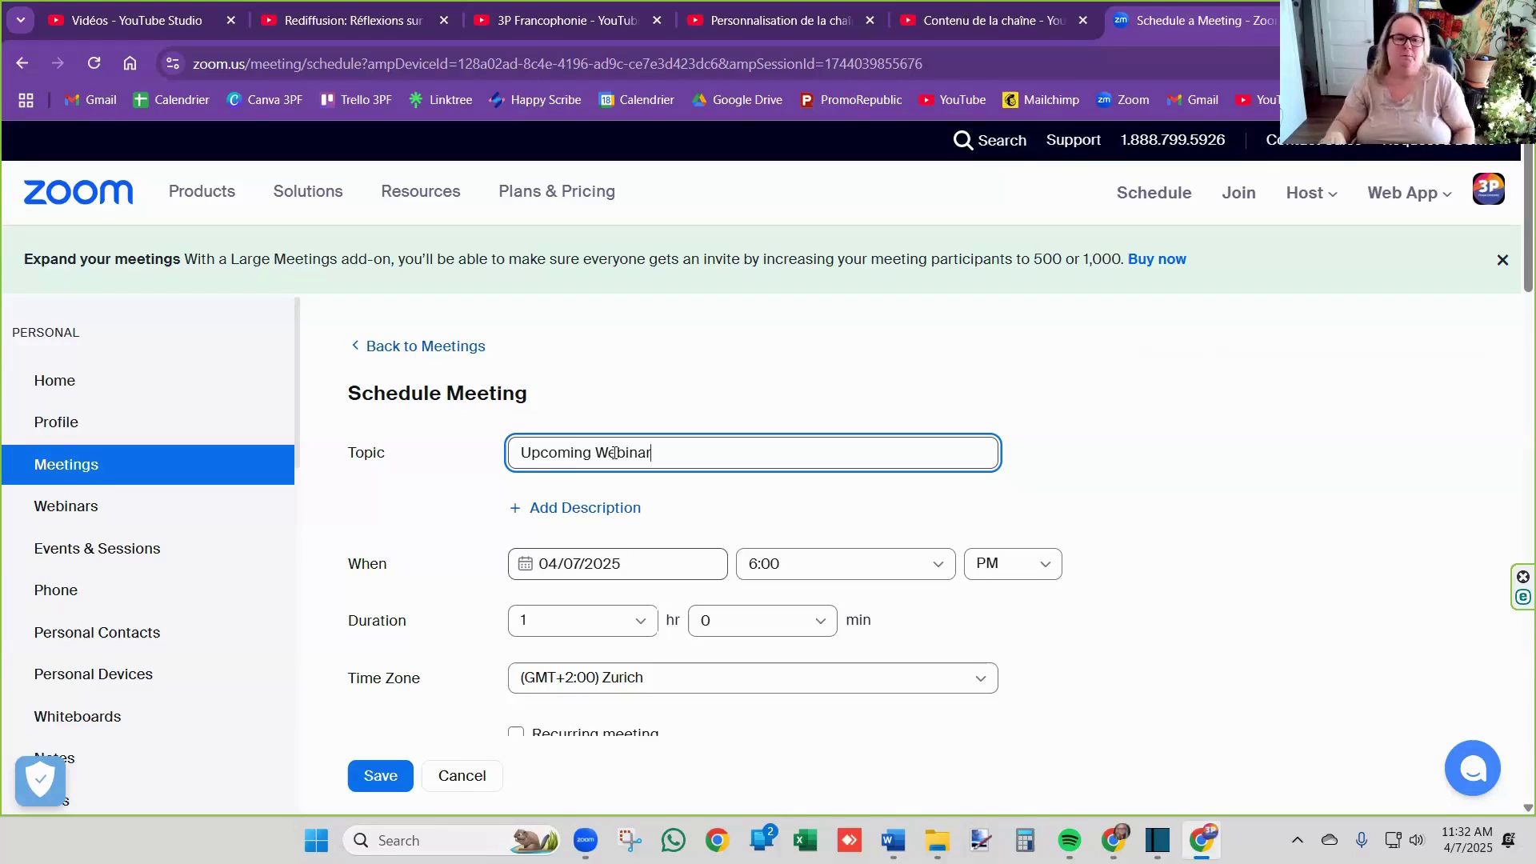
Add the meeting description "Description to the webinar".
left_click(589, 507)
left_click(603, 520)
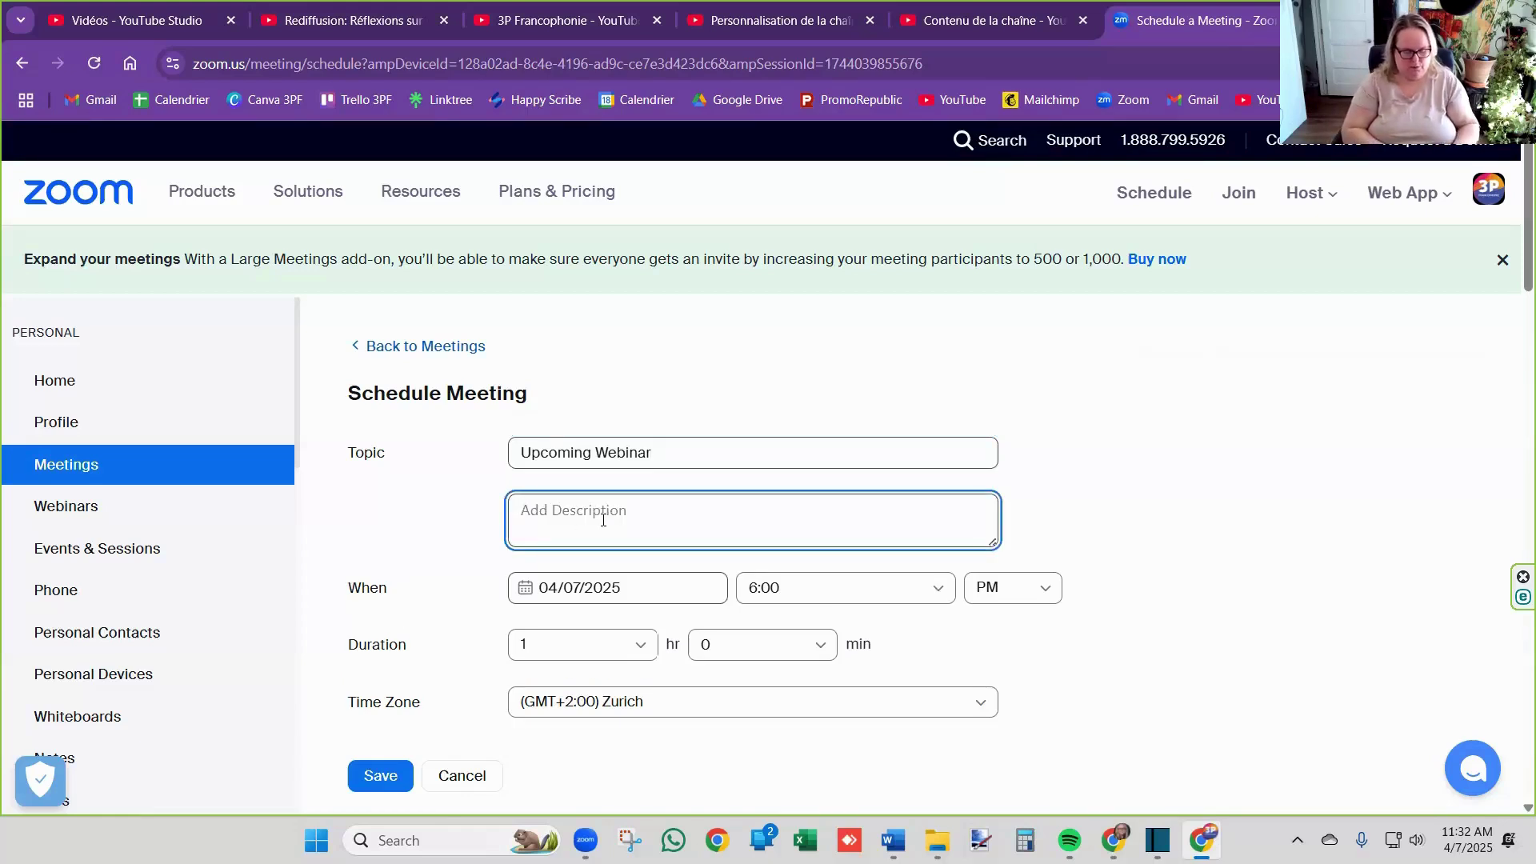
type("Description")
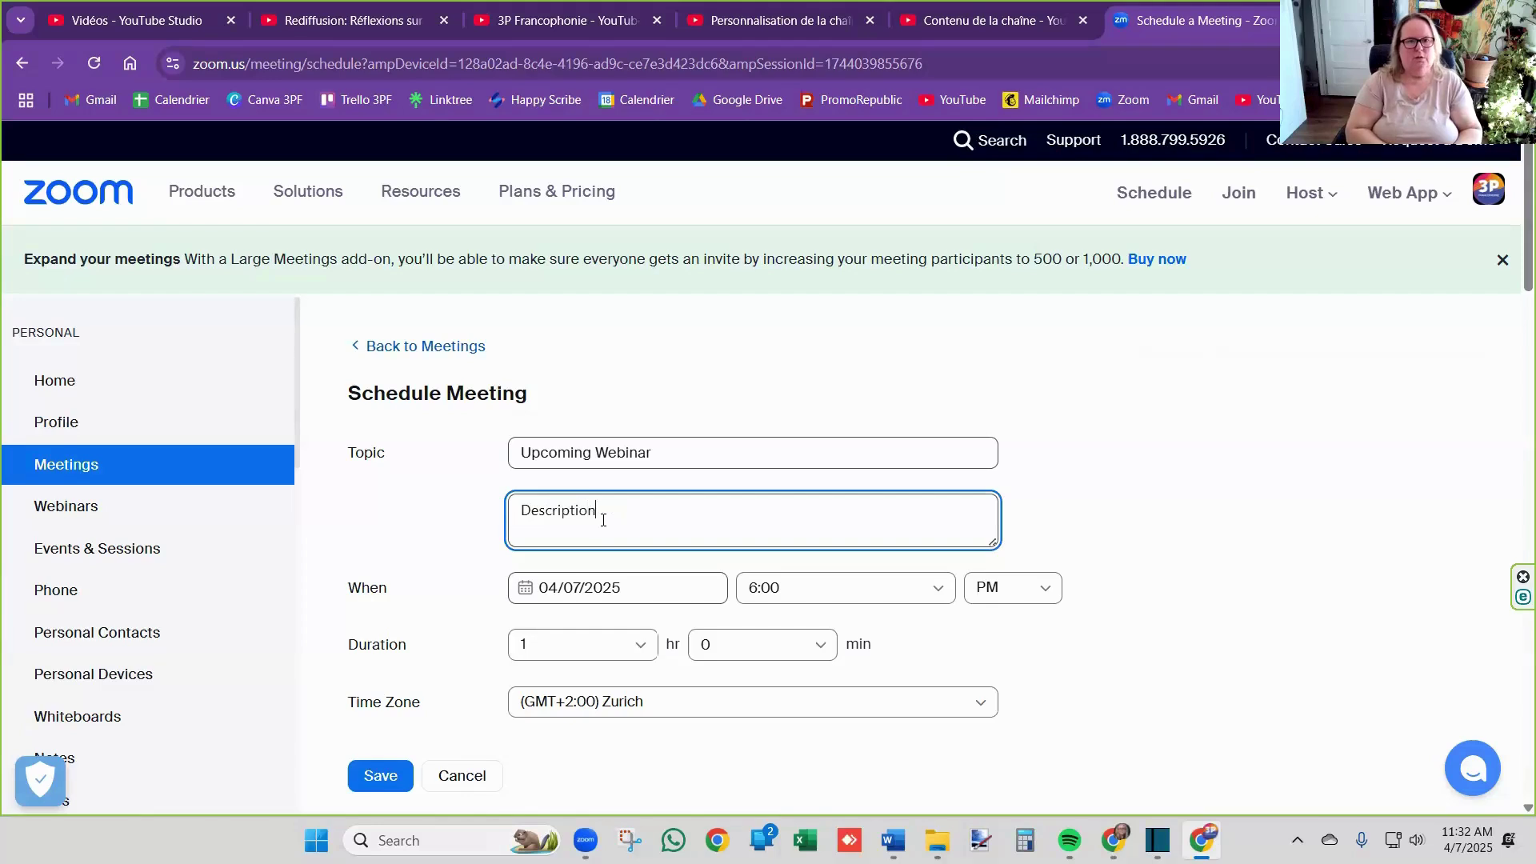
type(" to the webinar")
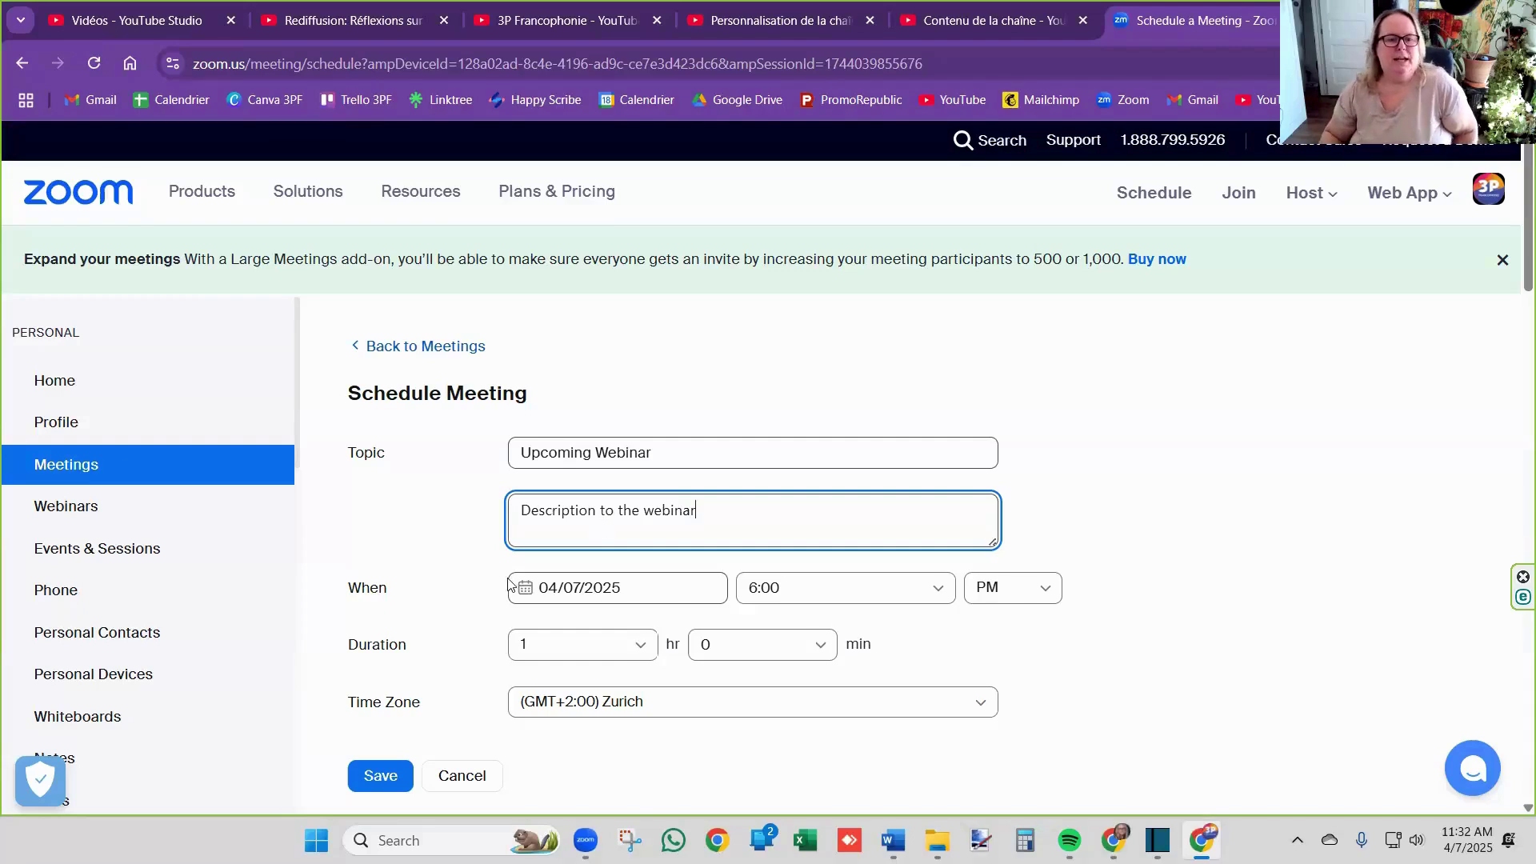
Set the meeting date to 04/14/2025 and make registration required.
left_click(631, 587)
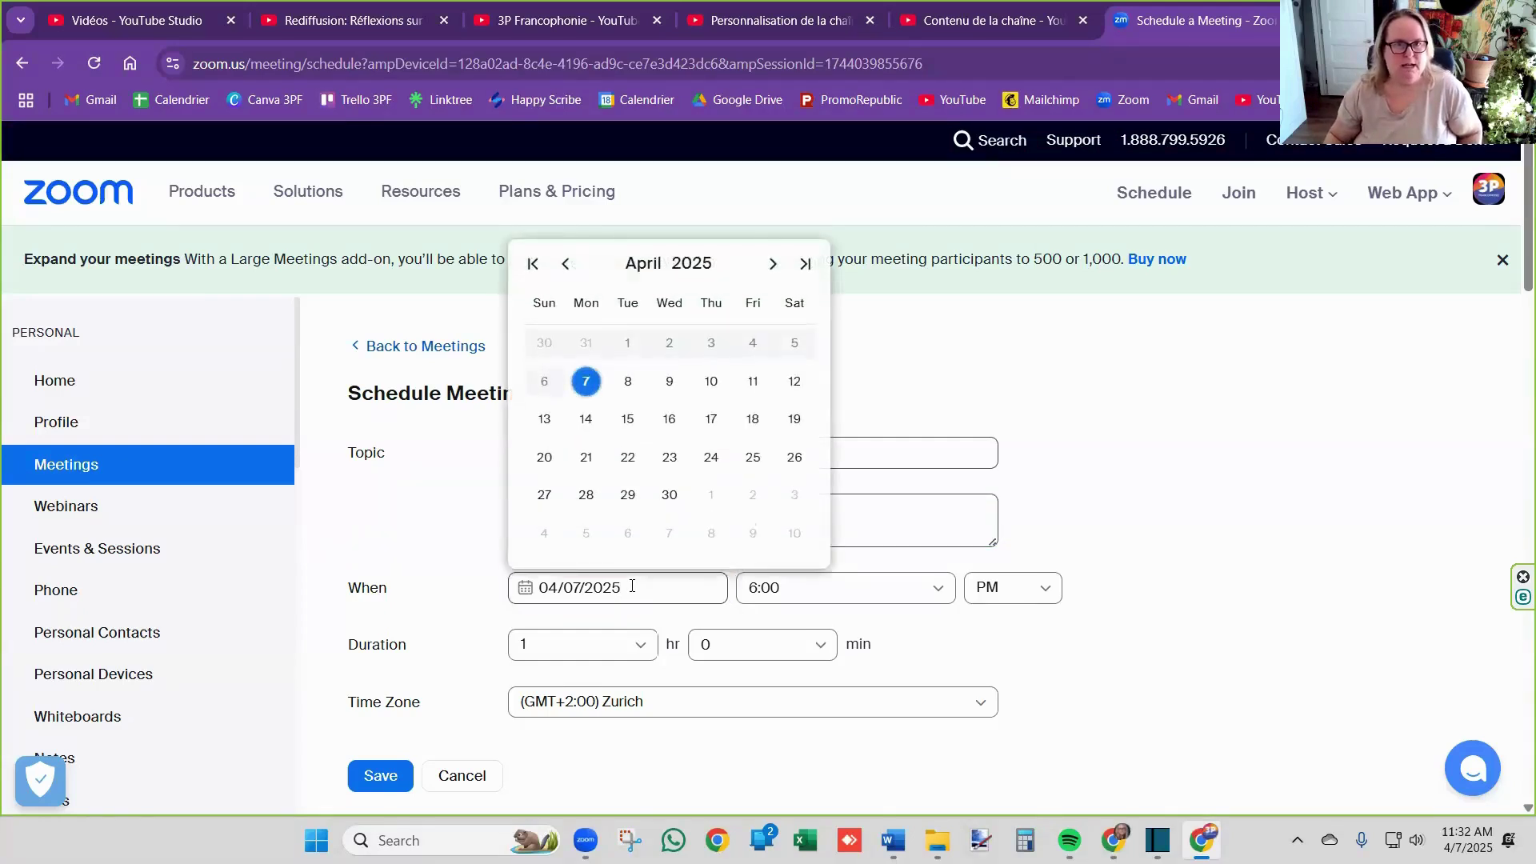
left_click(586, 419)
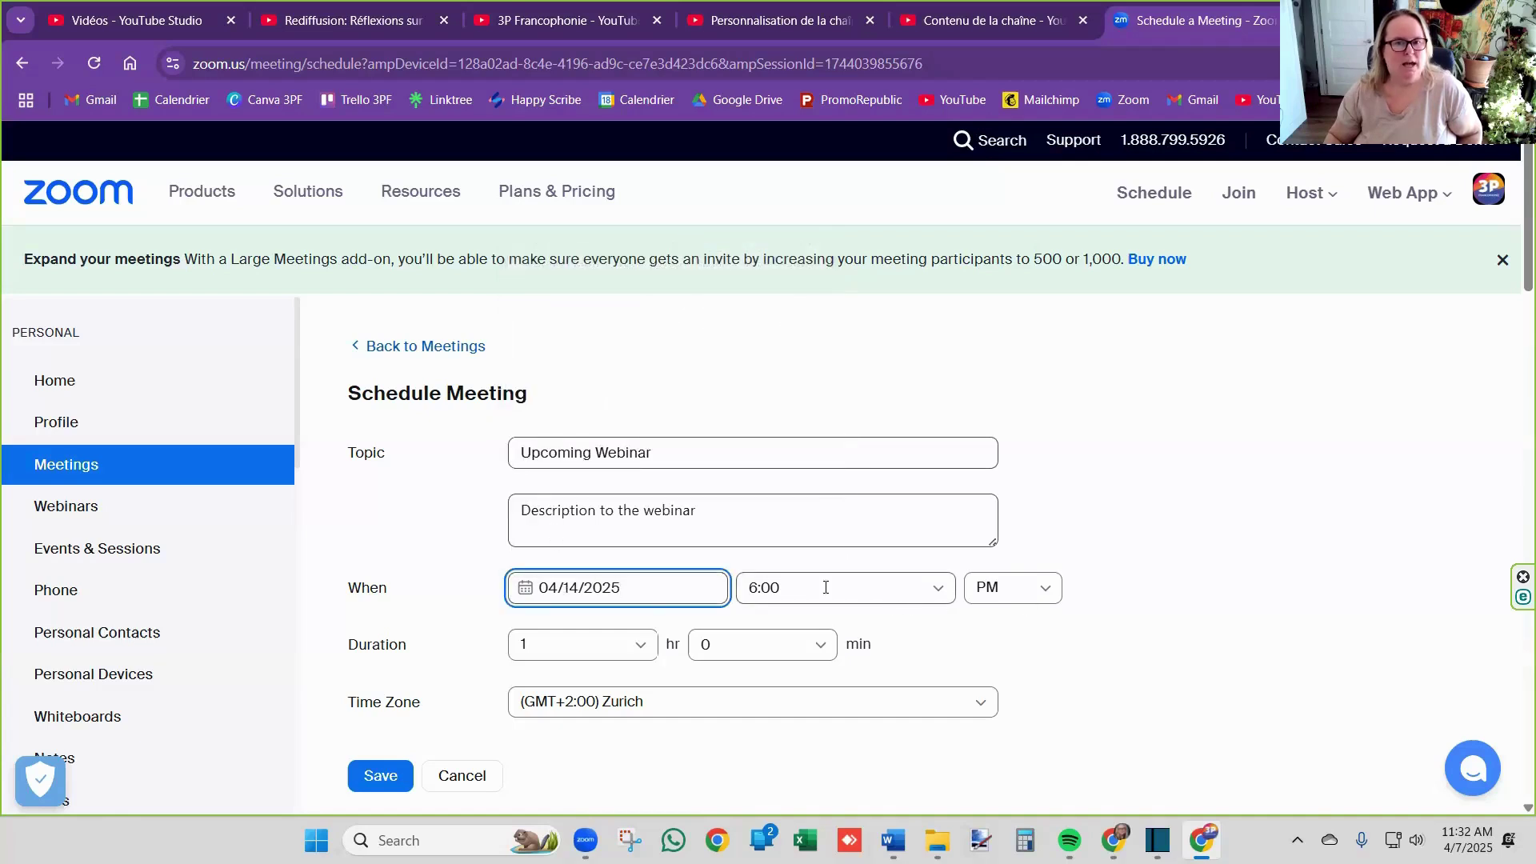
scroll(552, 586, "down", 1)
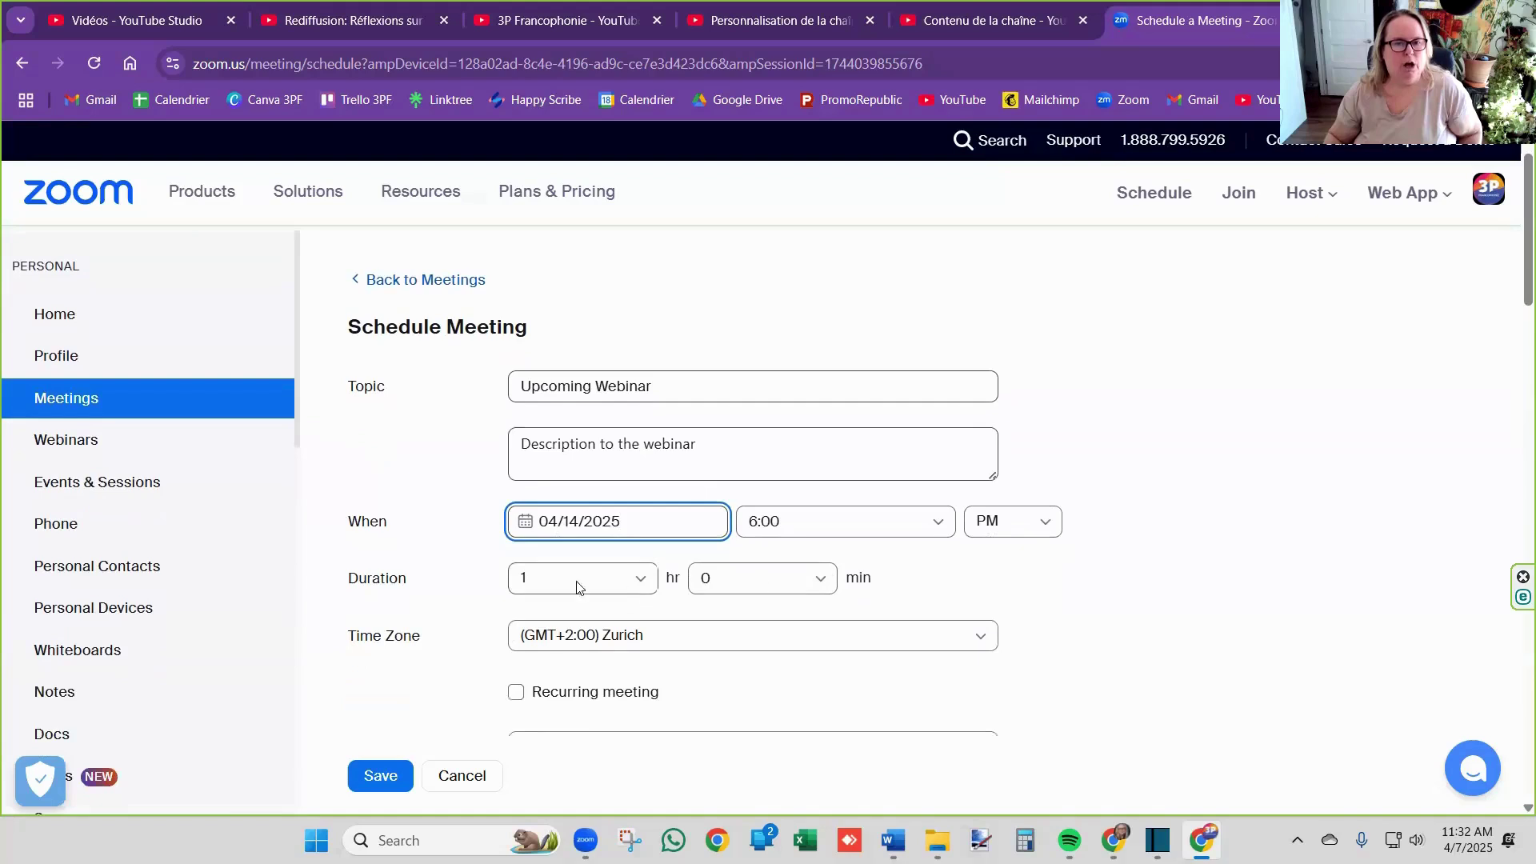
scroll(592, 552, "down", 3)
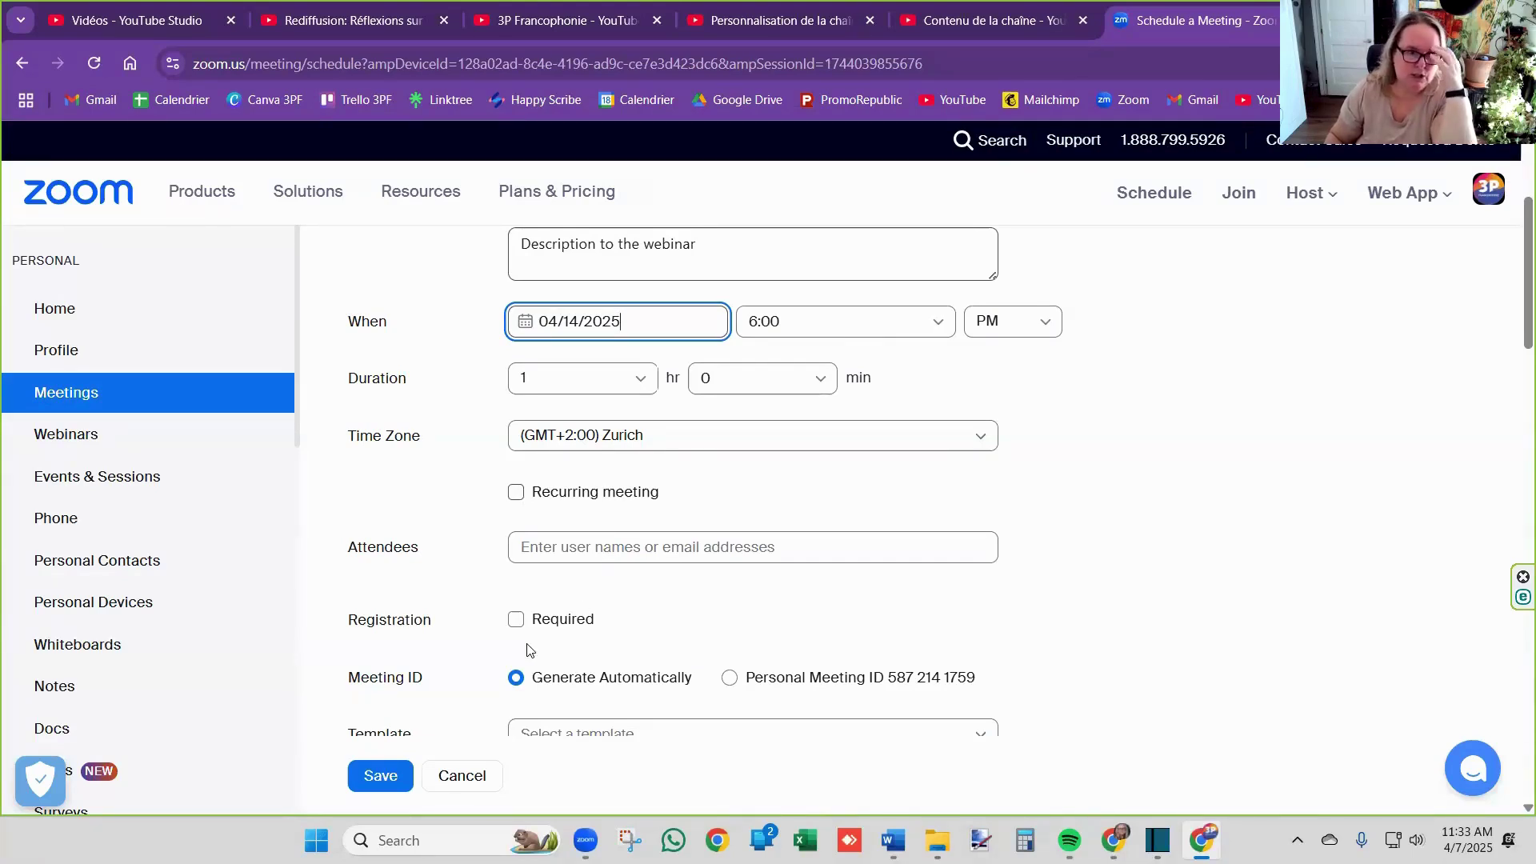
left_click(516, 622)
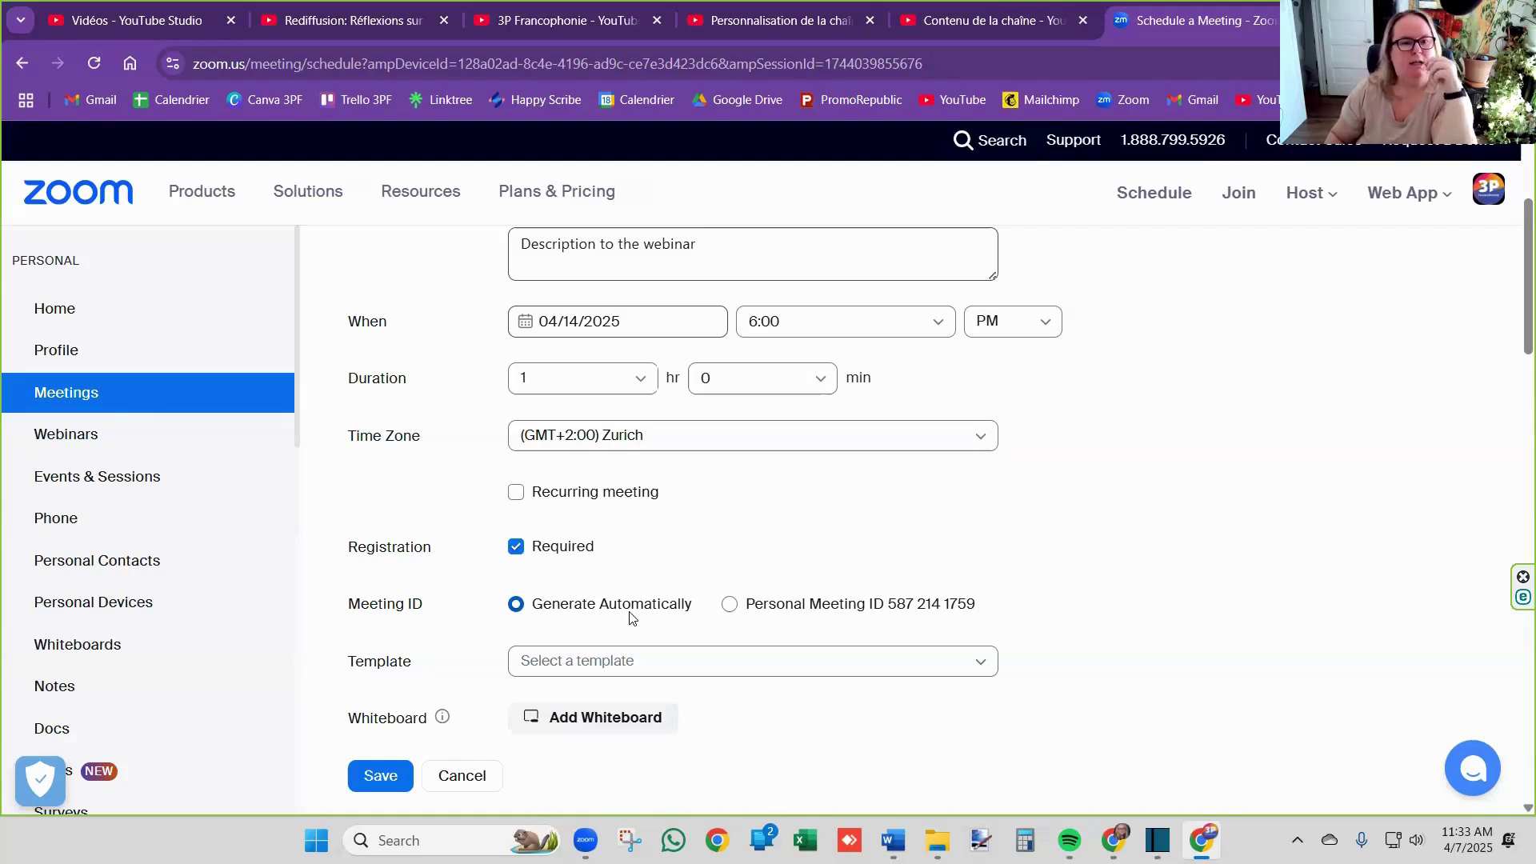
Review the meeting's remaining settings, including meeting ID, template, security, AI Companion, video and audio options.
scroll(630, 616, "down", 1)
scroll(629, 617, "down", 2)
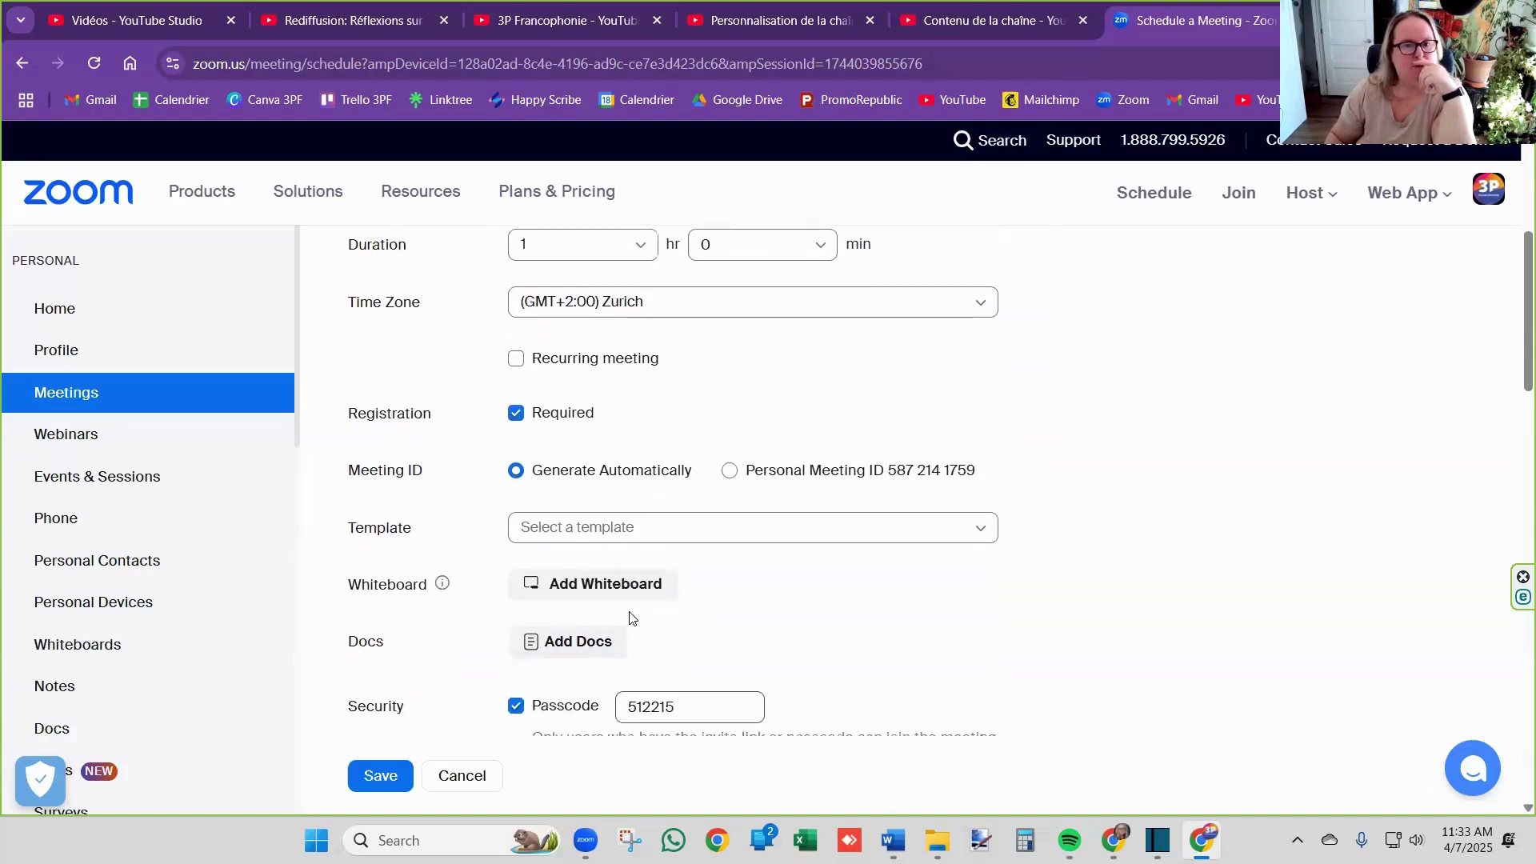
scroll(630, 617, "down", 1)
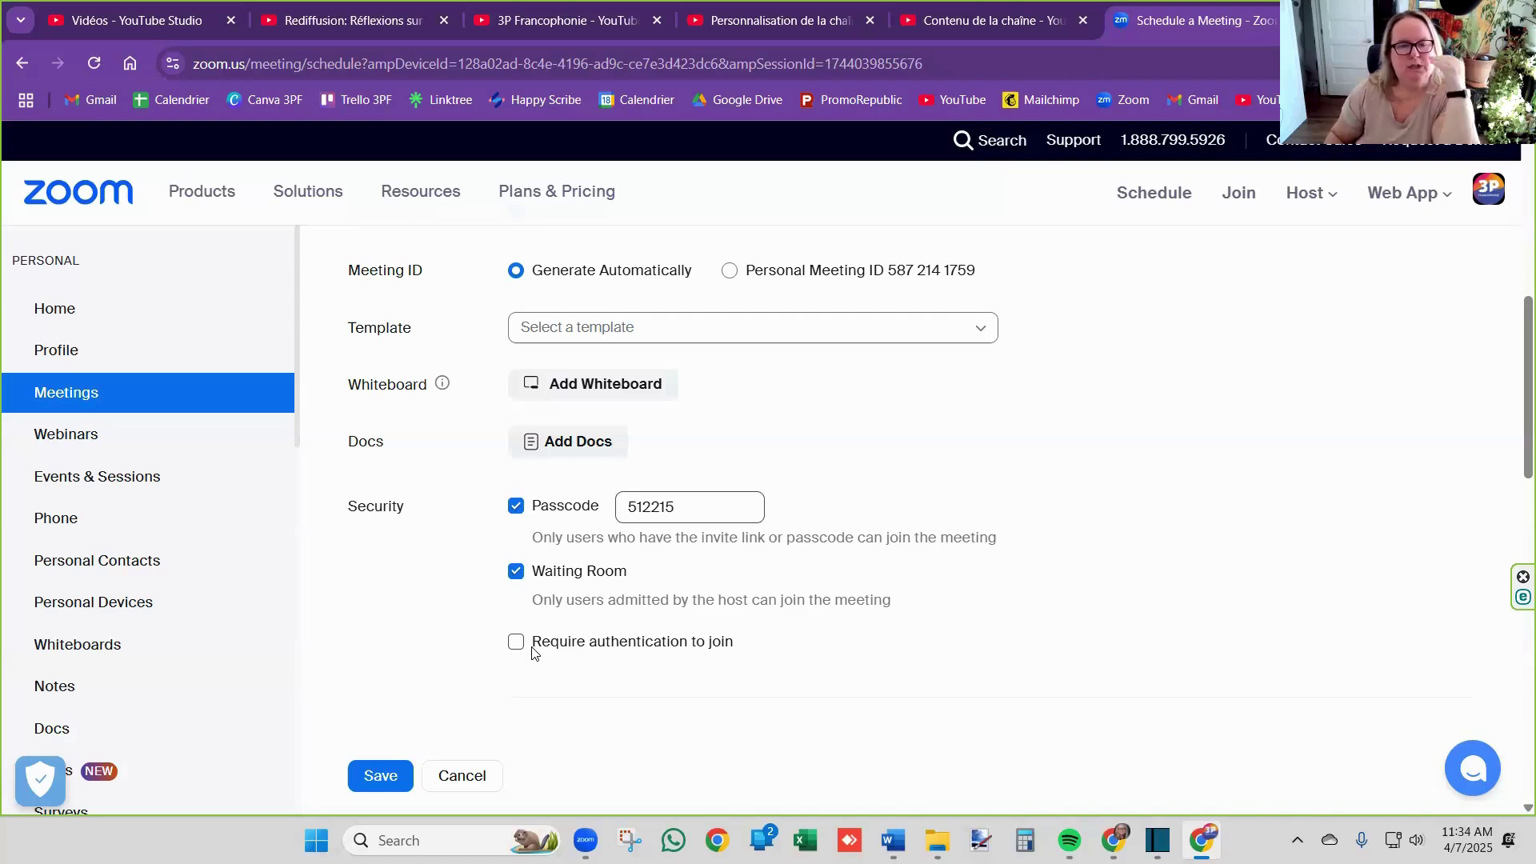
scroll(534, 653, "down", 2)
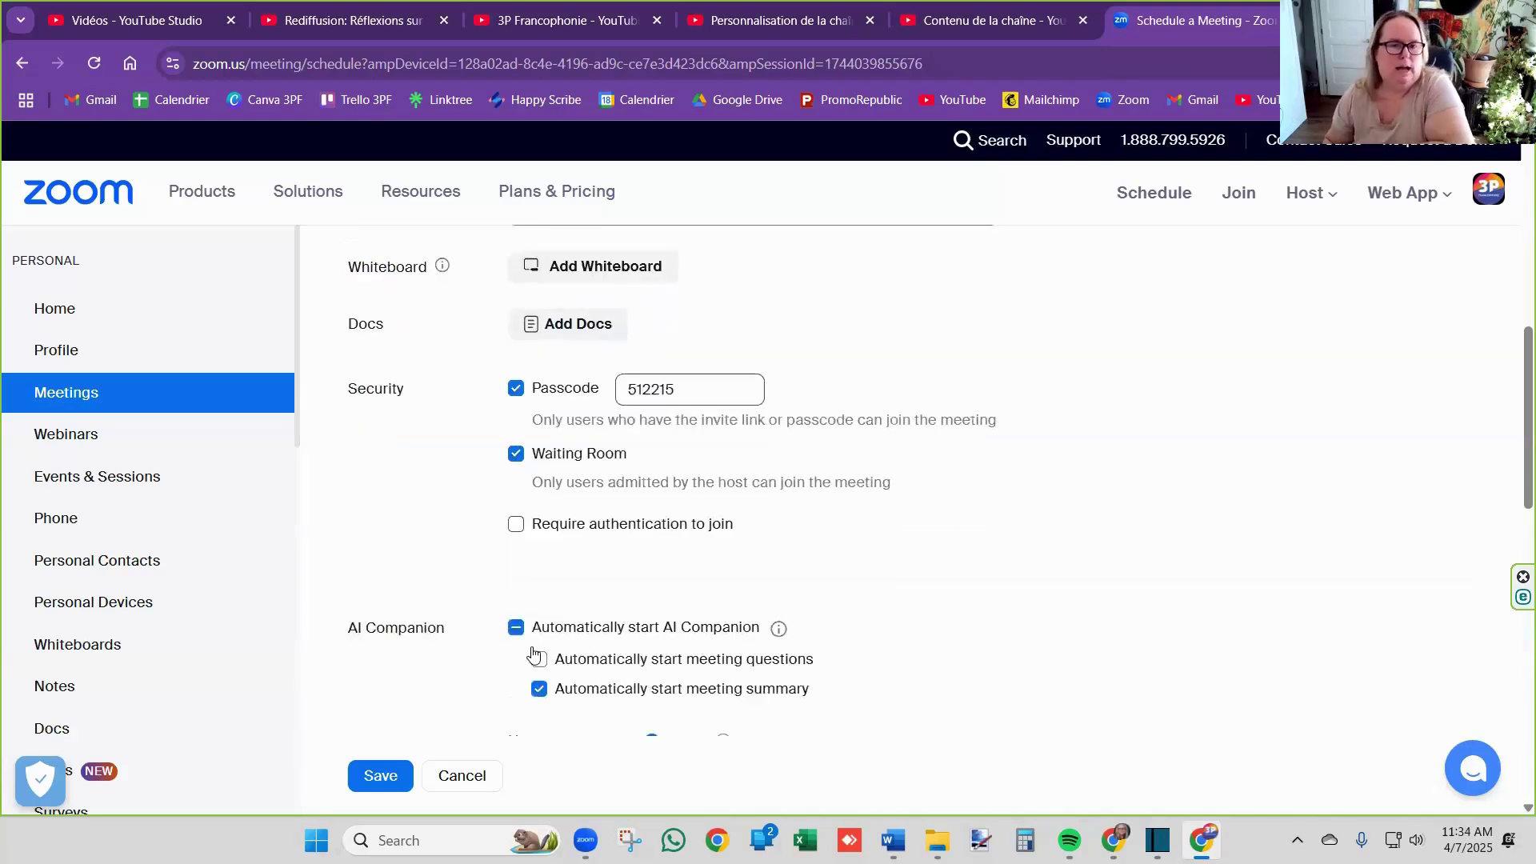
scroll(534, 654, "down", 1)
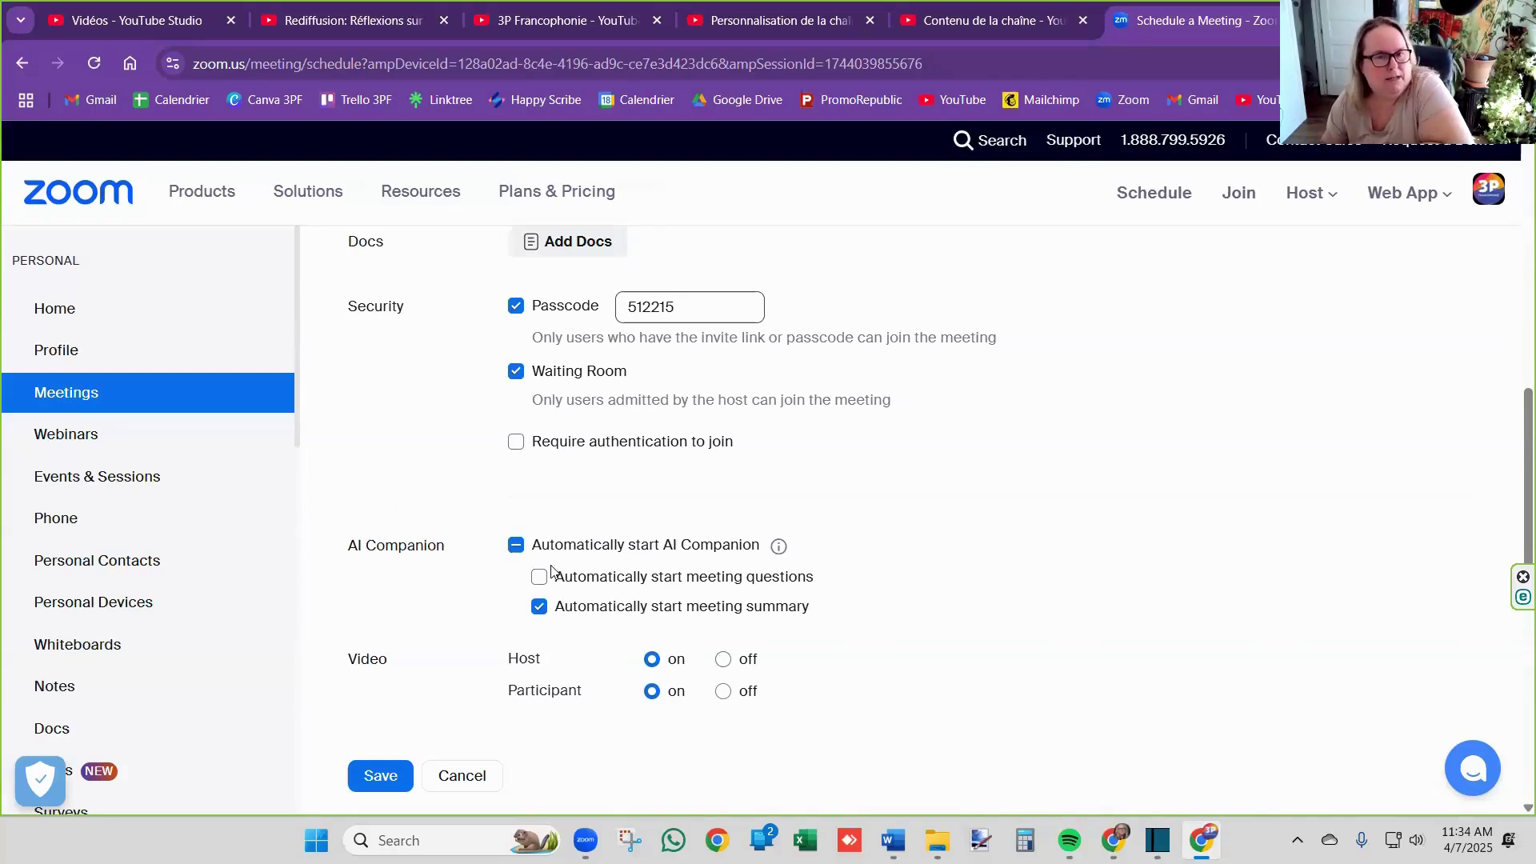
scroll(520, 545, "down", 3)
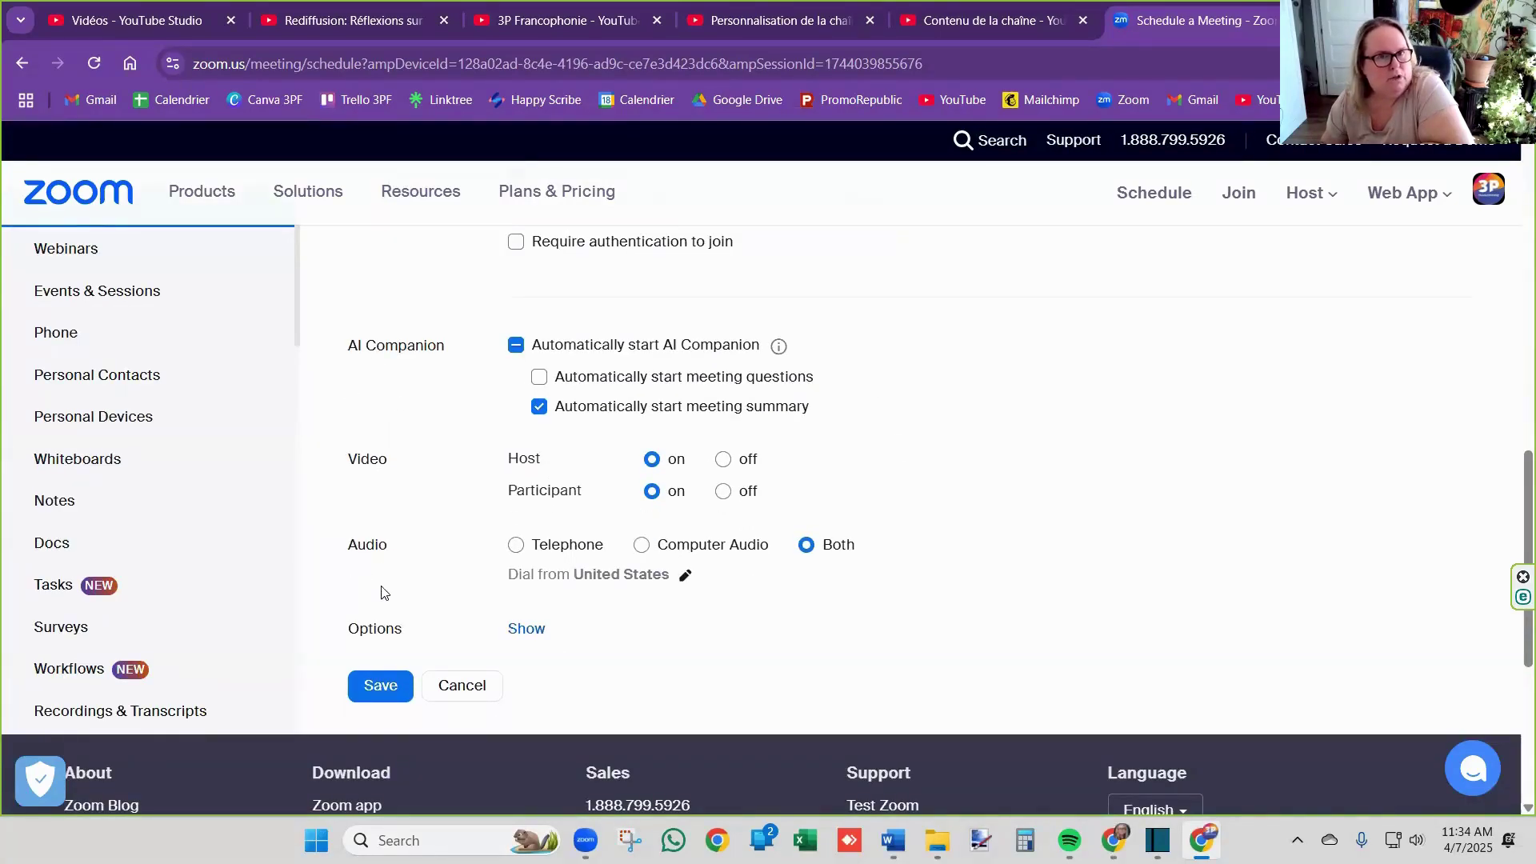
scroll(381, 592, "up", 1)
scroll(381, 592, "up", 10)
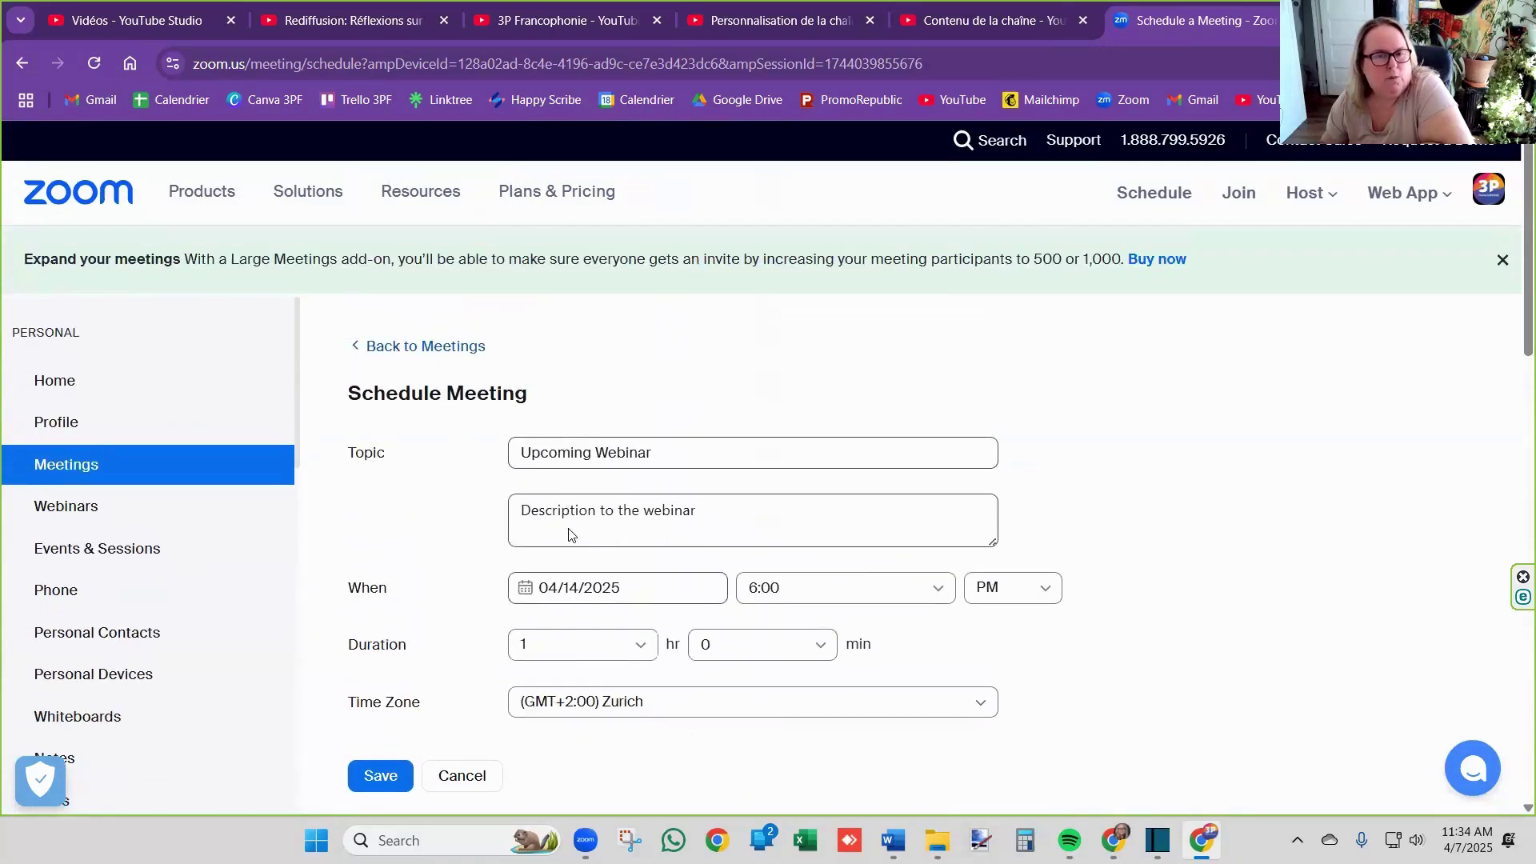
scroll(570, 530, "down", 1)
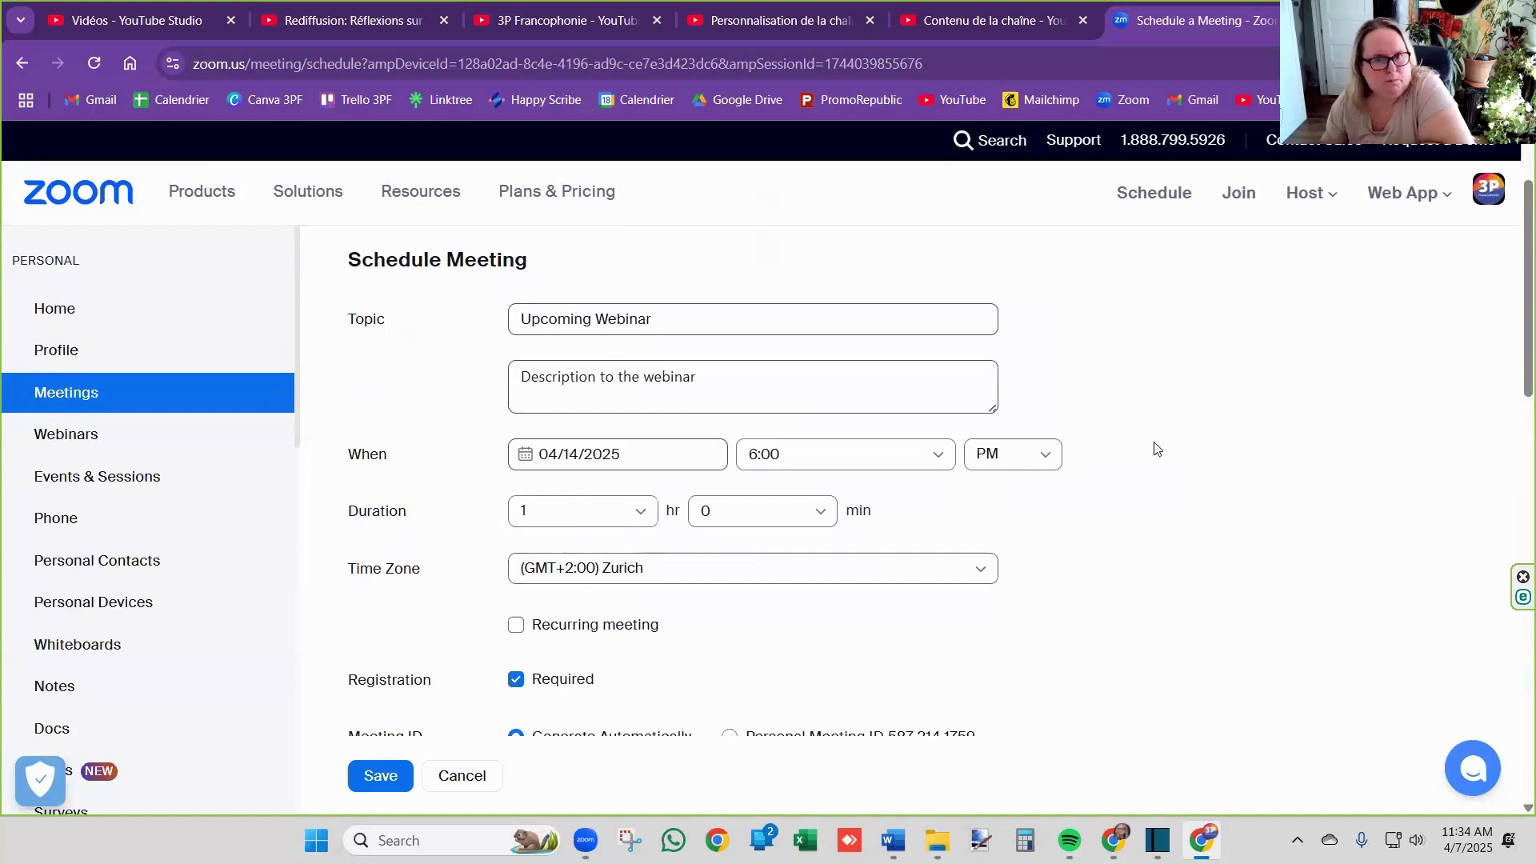
scroll(640, 480, "down", 4)
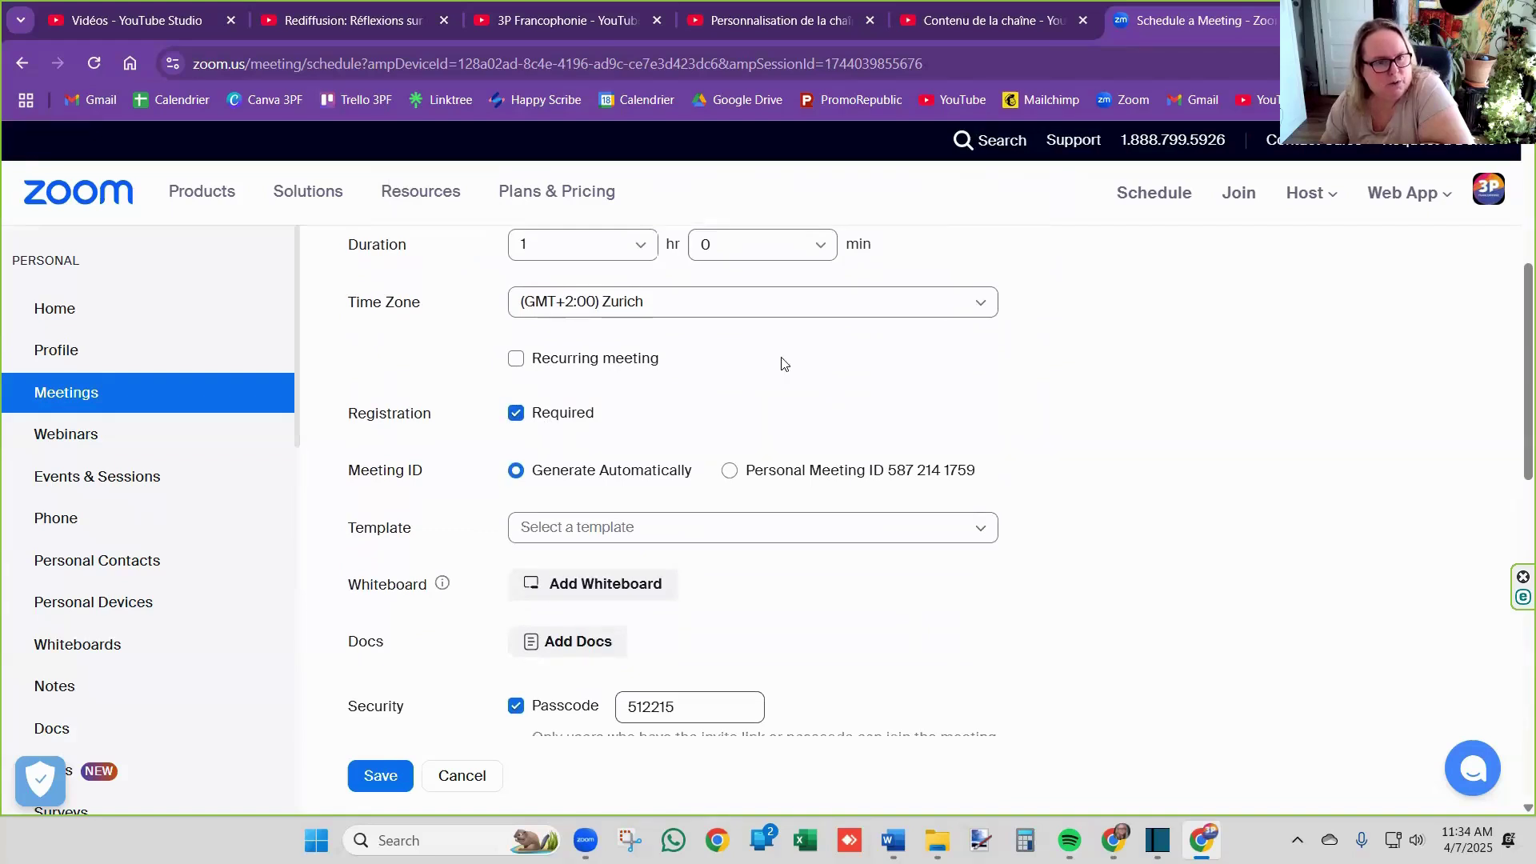
scroll(521, 462, "down", 5)
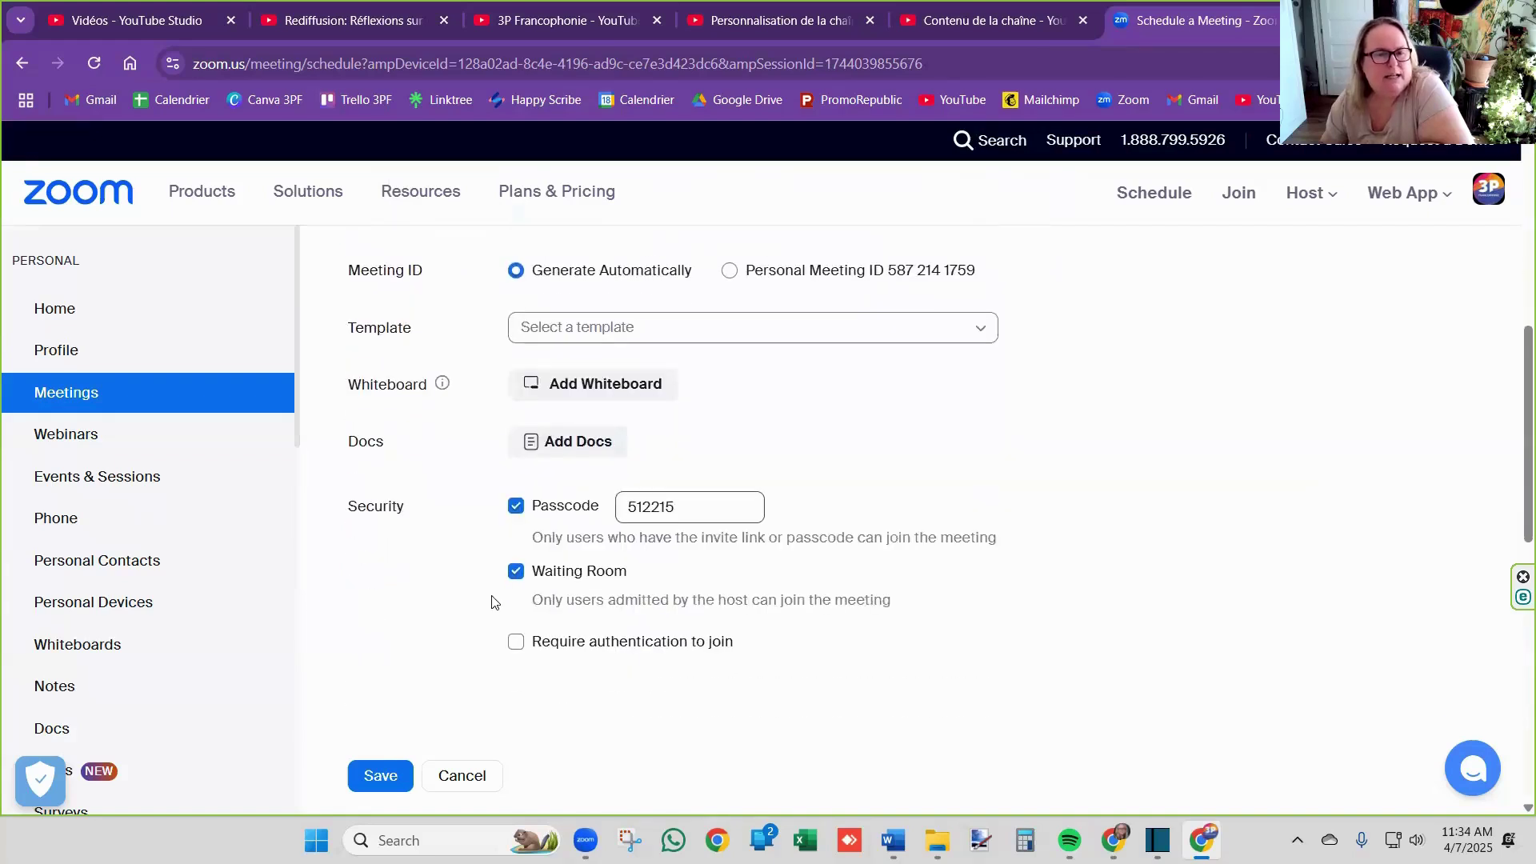
Save the scheduled meeting and open its registration link.
left_click(388, 776)
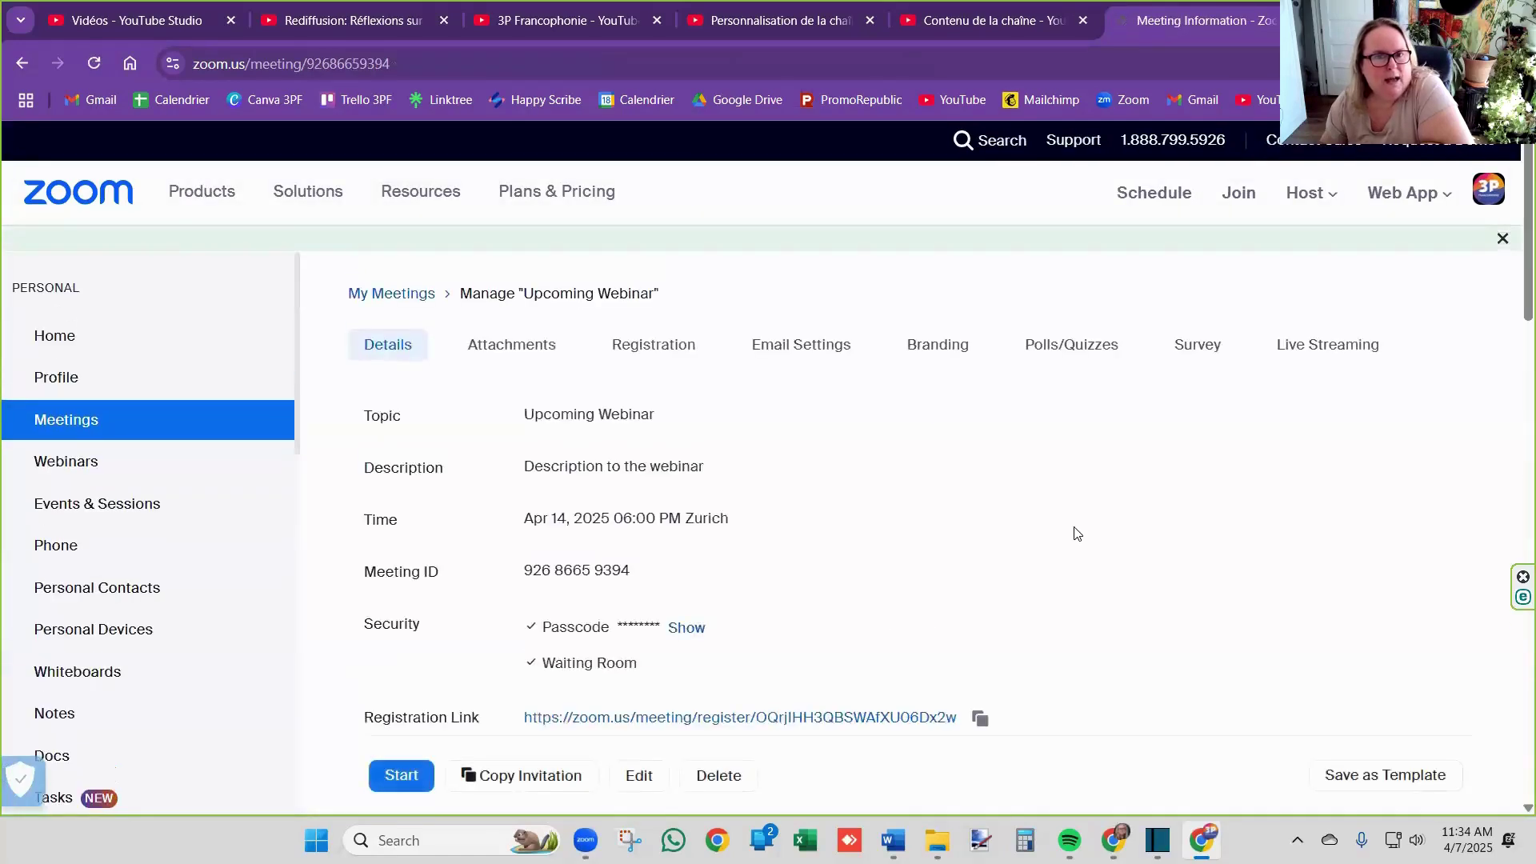
scroll(1073, 535, "down", 4)
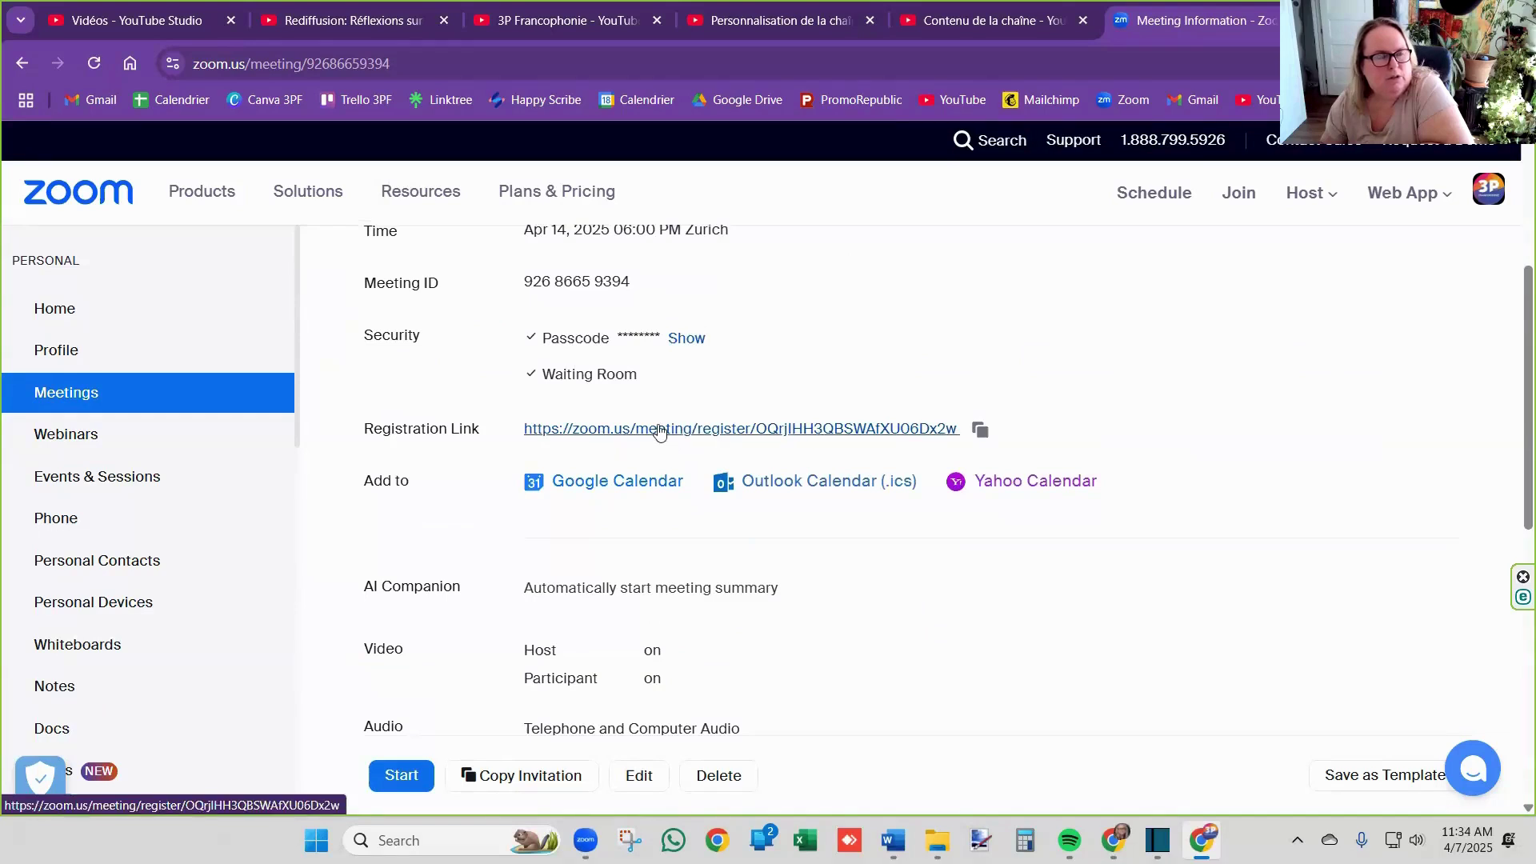
left_click(578, 429)
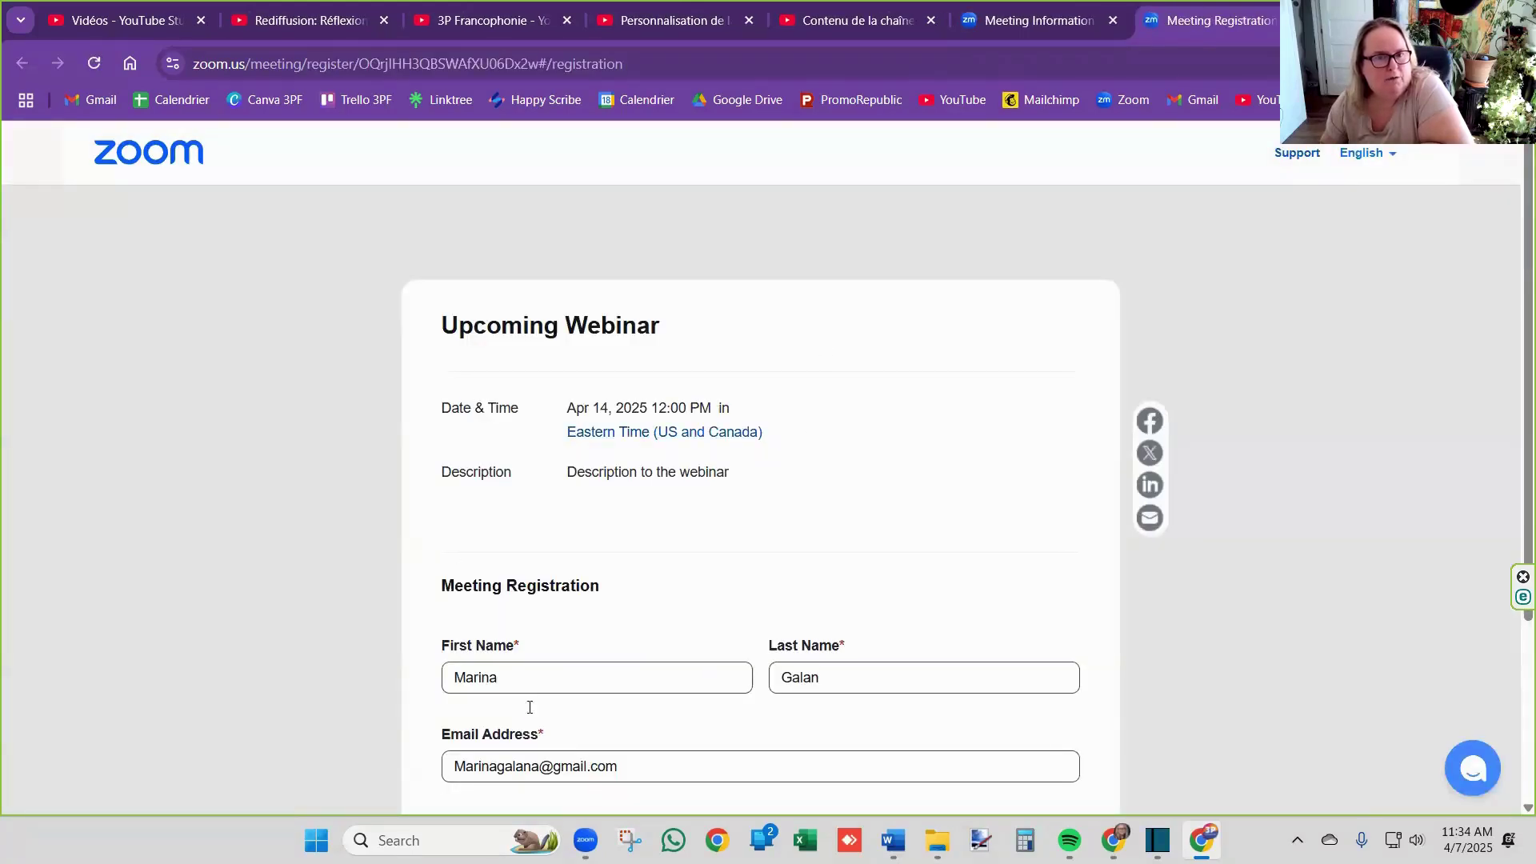
Examine the email address field on the registration form and close the registration page.
left_click(615, 765)
key("ctrl+a")
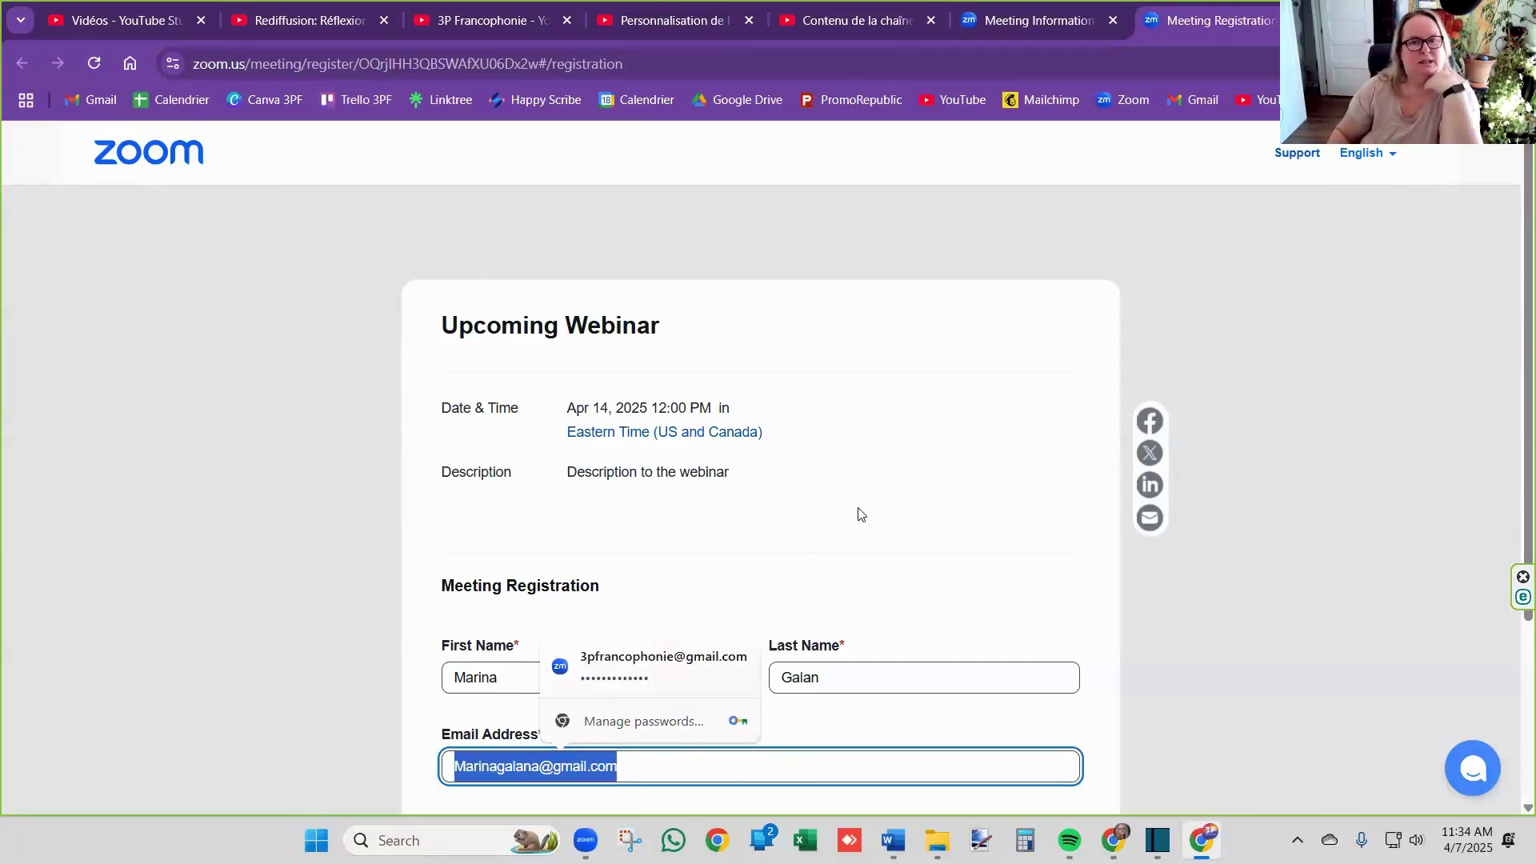
left_click(928, 385)
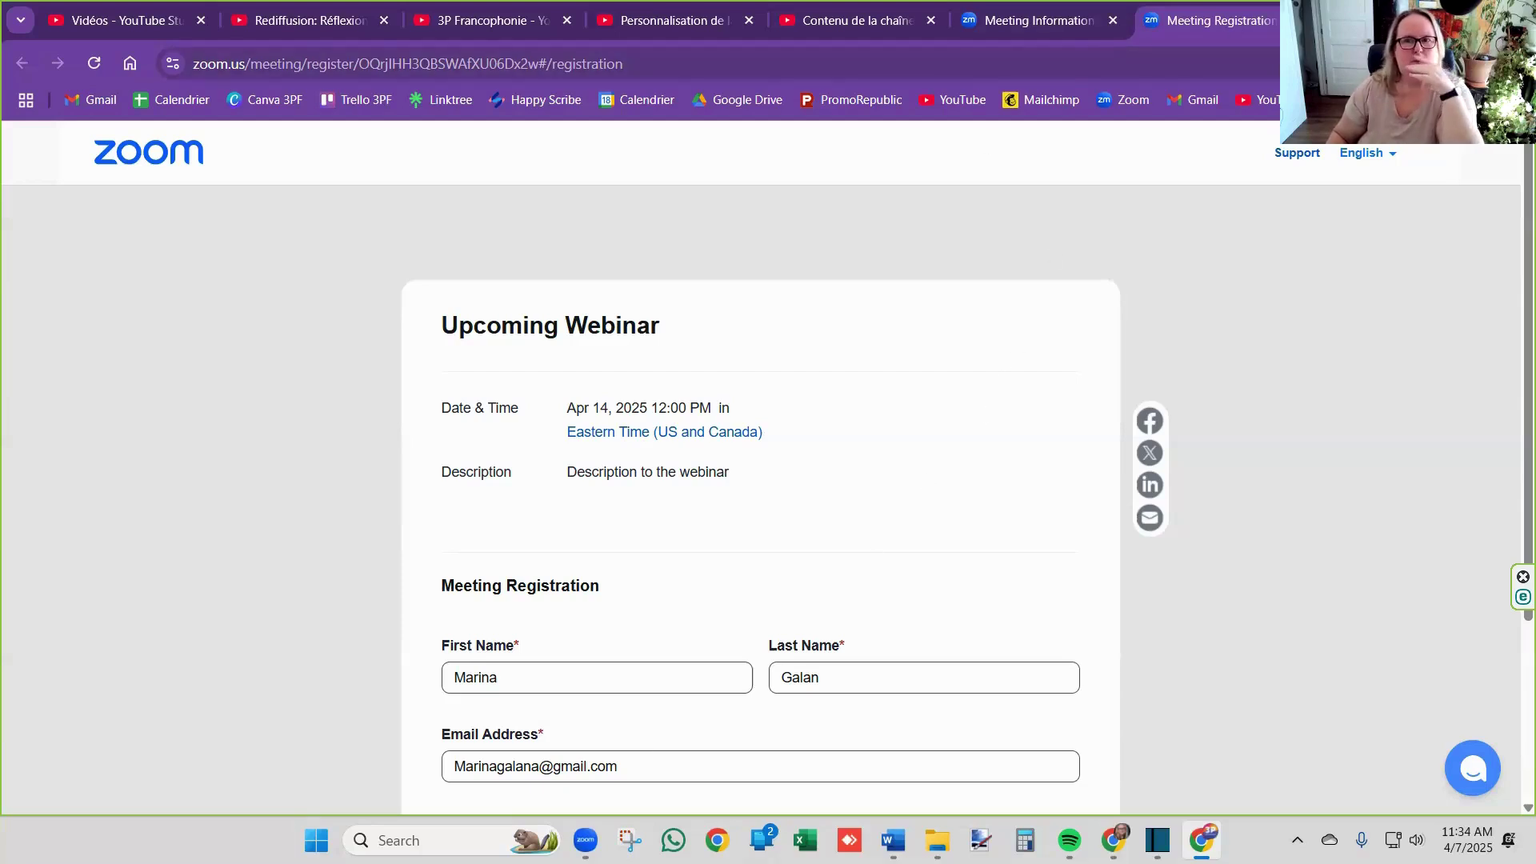
left_click(1296, 20)
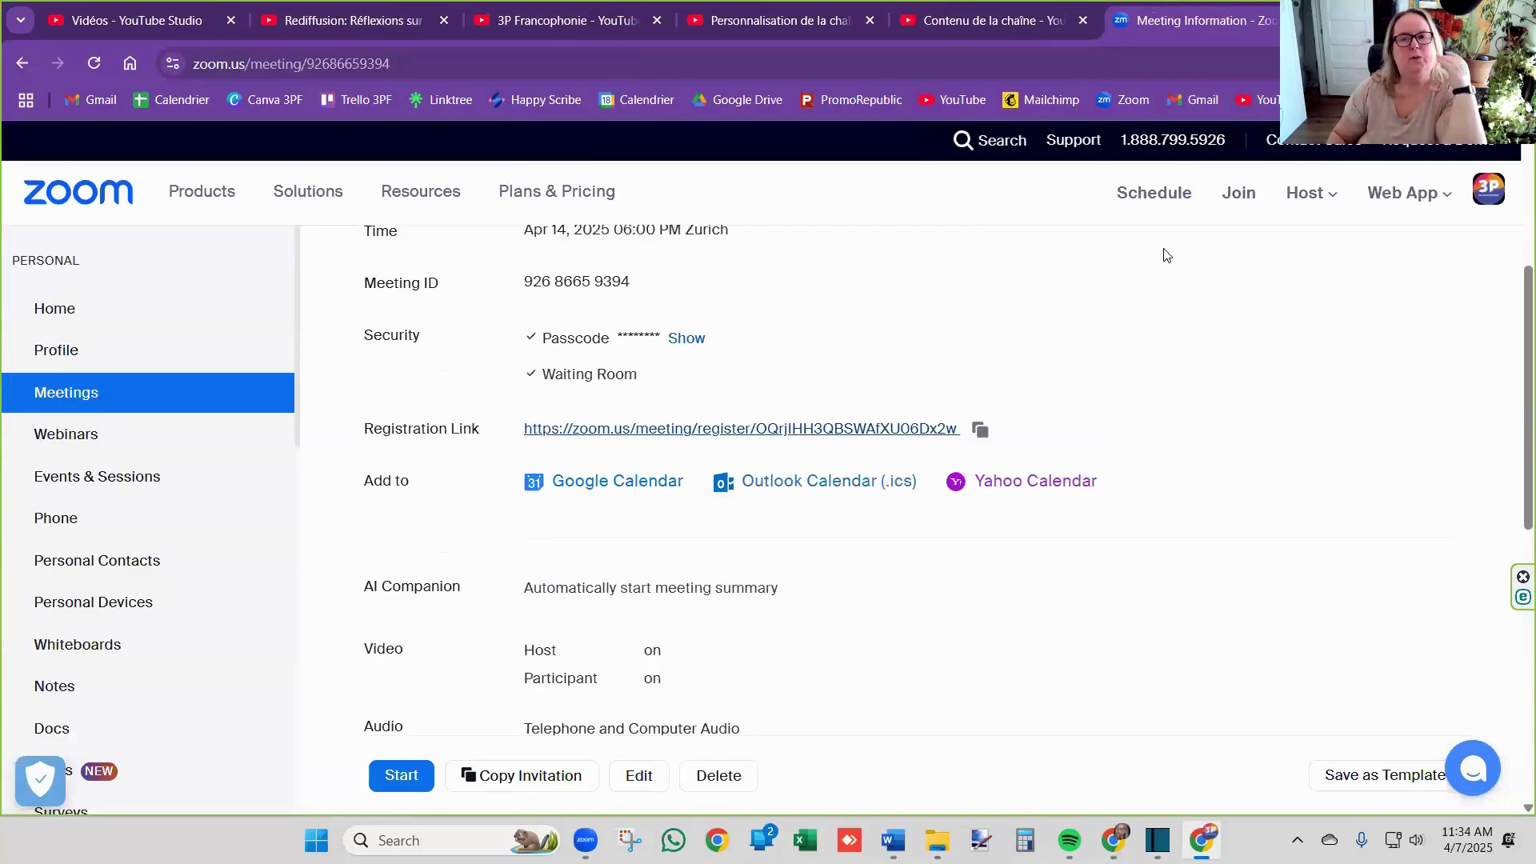
Look through the Upcoming Webinar's branding, email and registration settings.
scroll(984, 280, "up", 3)
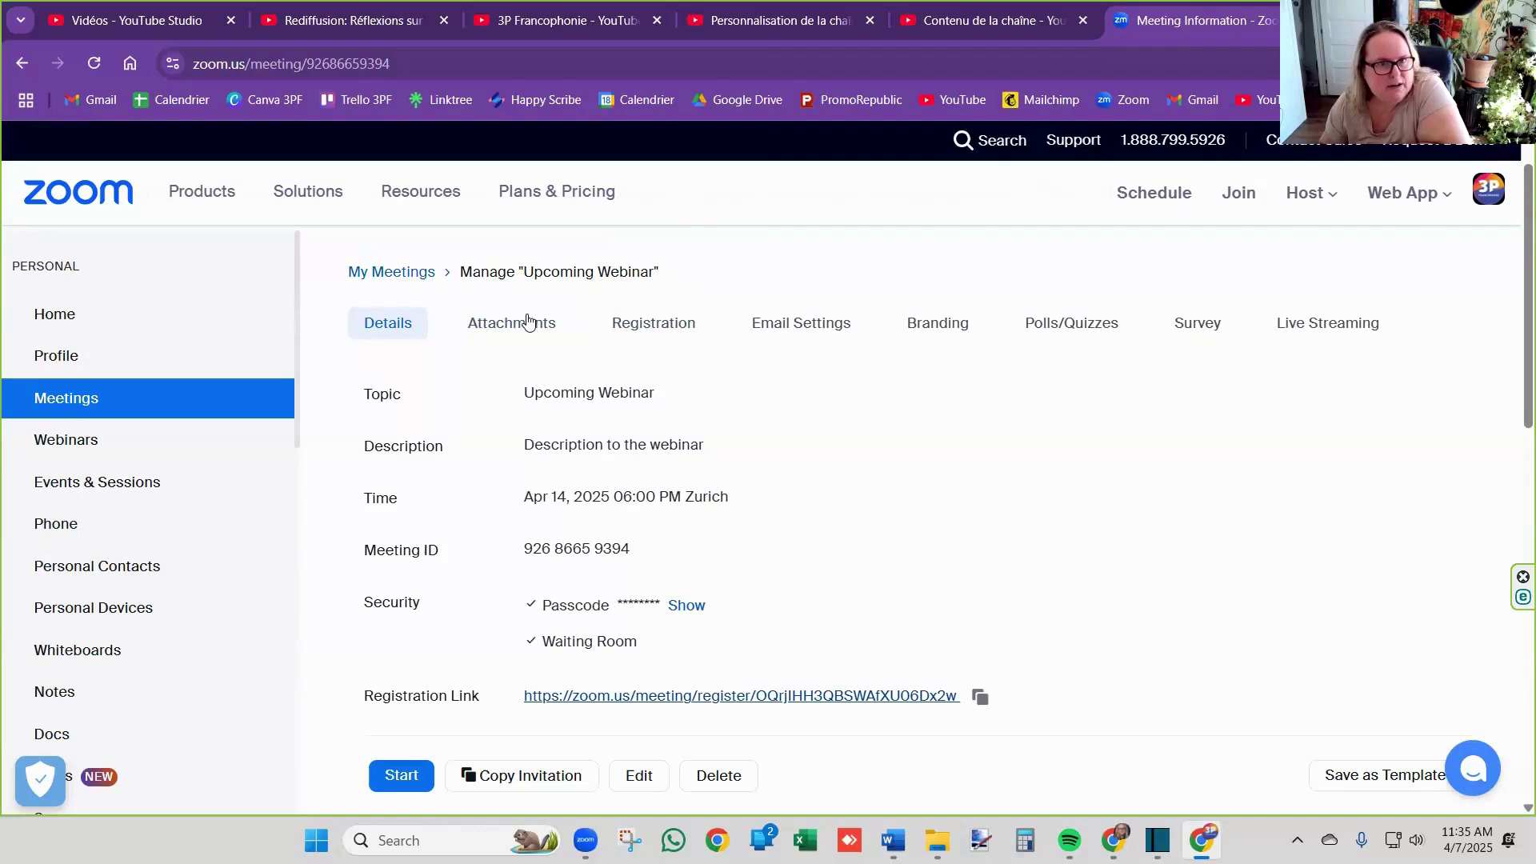
left_click(939, 322)
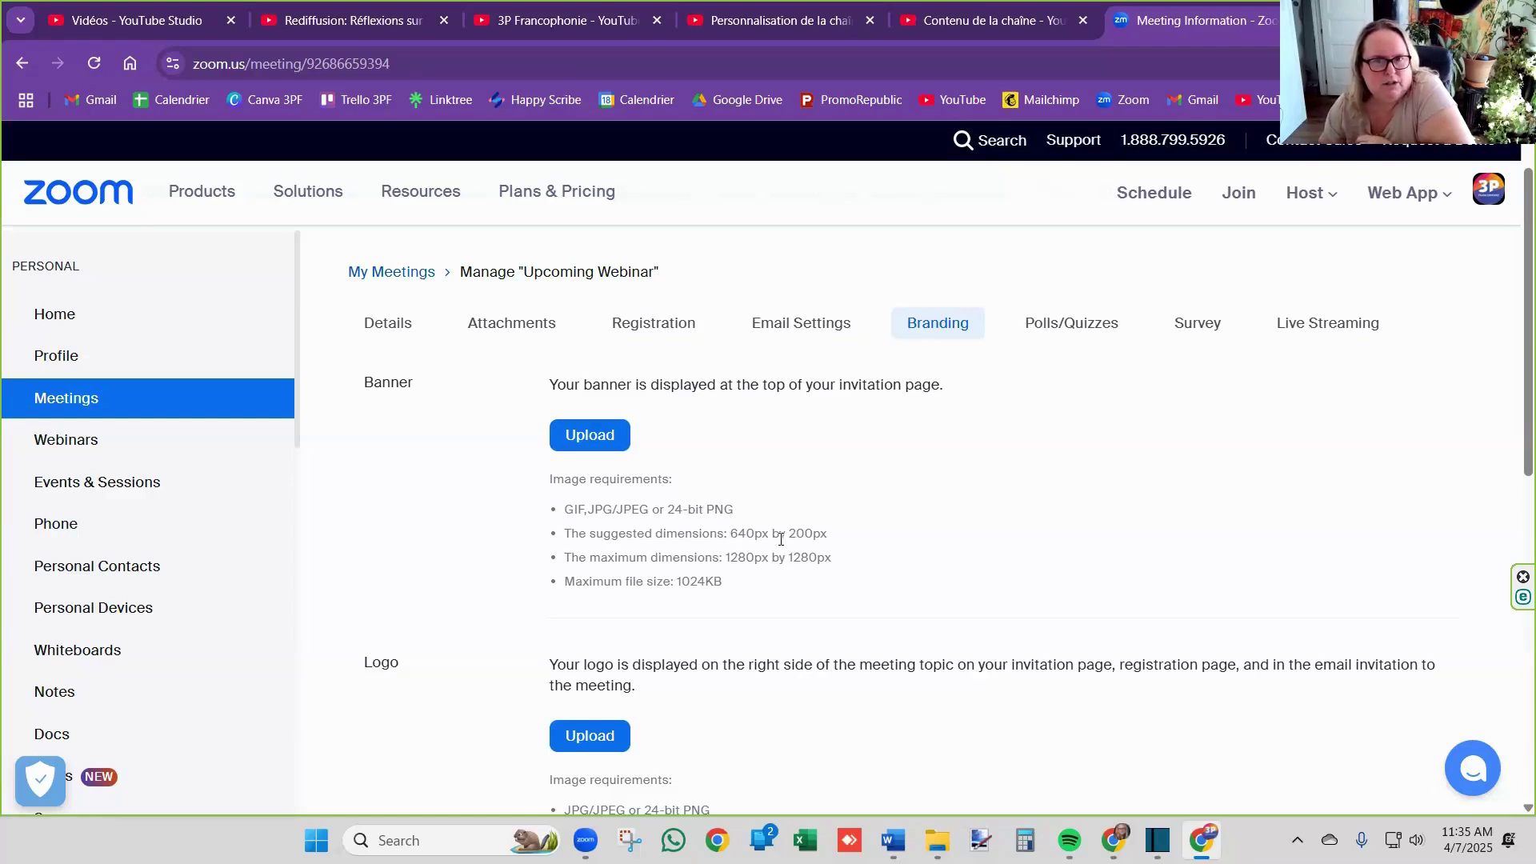
left_click(814, 328)
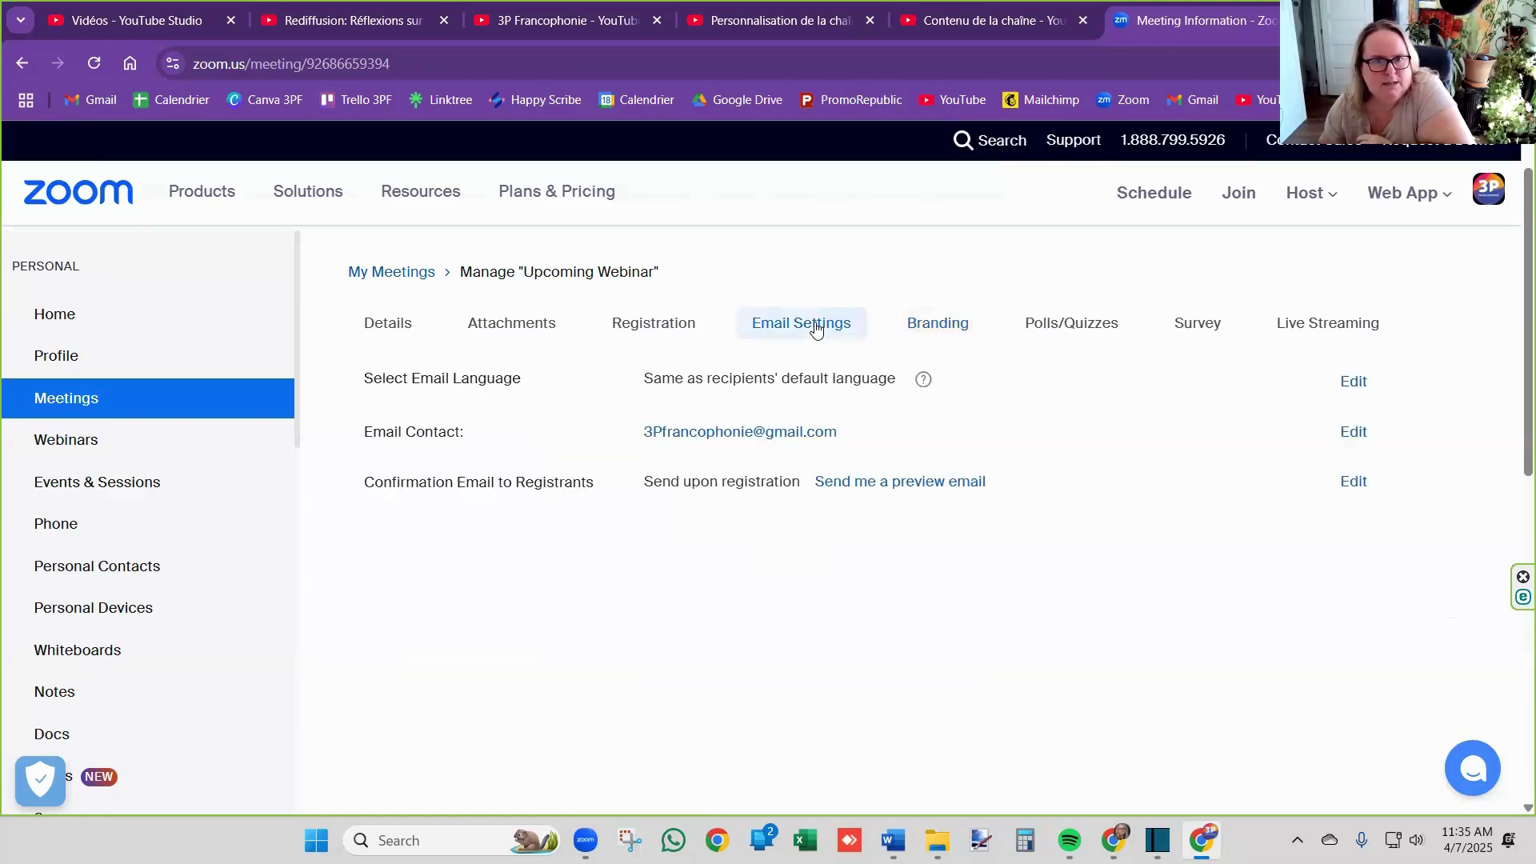
left_click(653, 339)
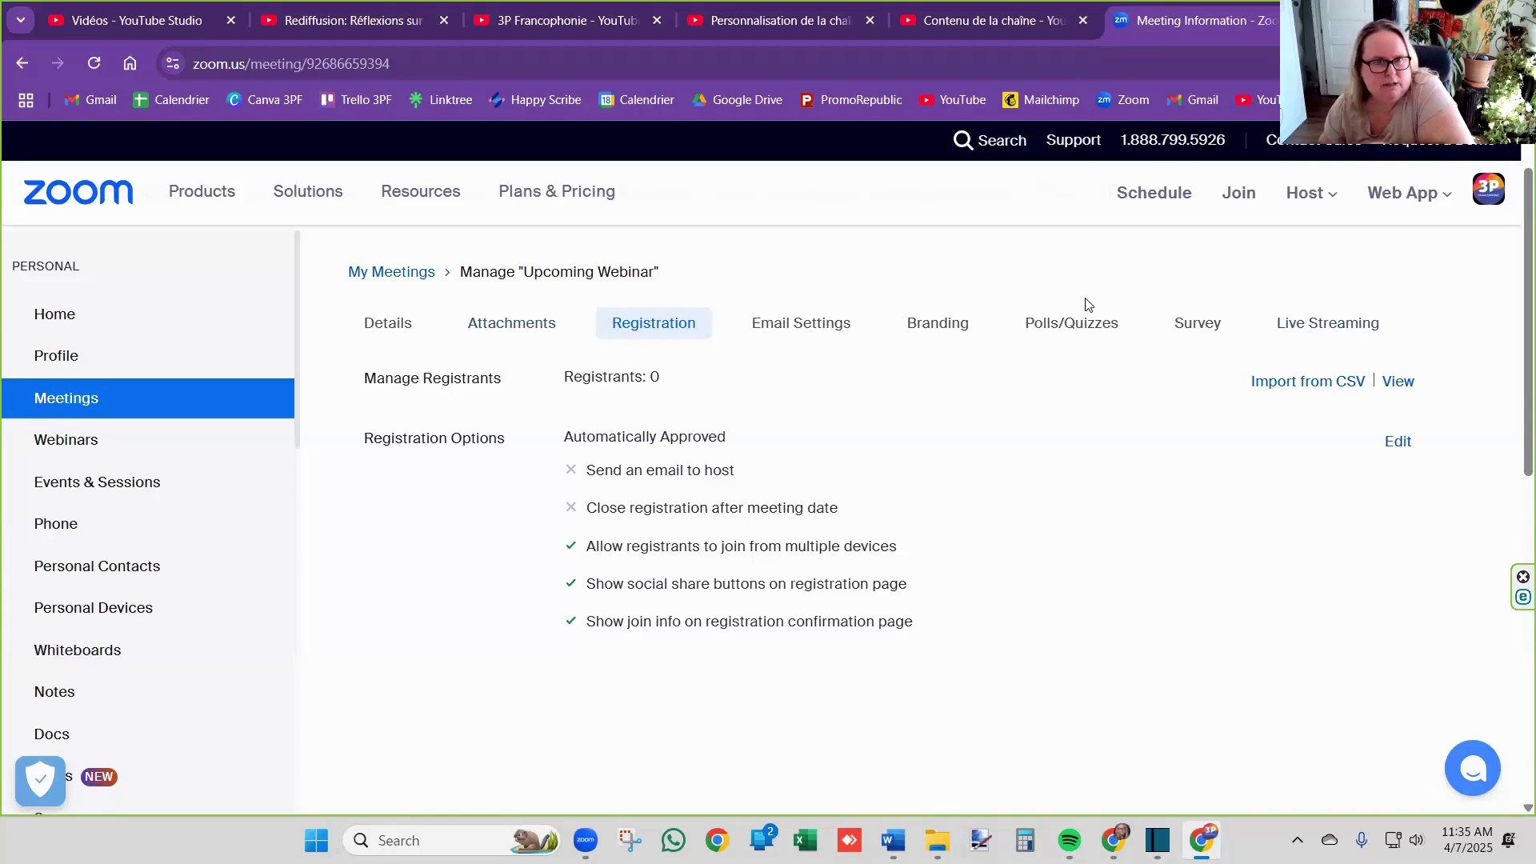
Return to the upcoming meetings list and check the number of registrants for the April 10 webinar on emotions.
left_click(380, 274)
scroll(830, 344, "down", 5)
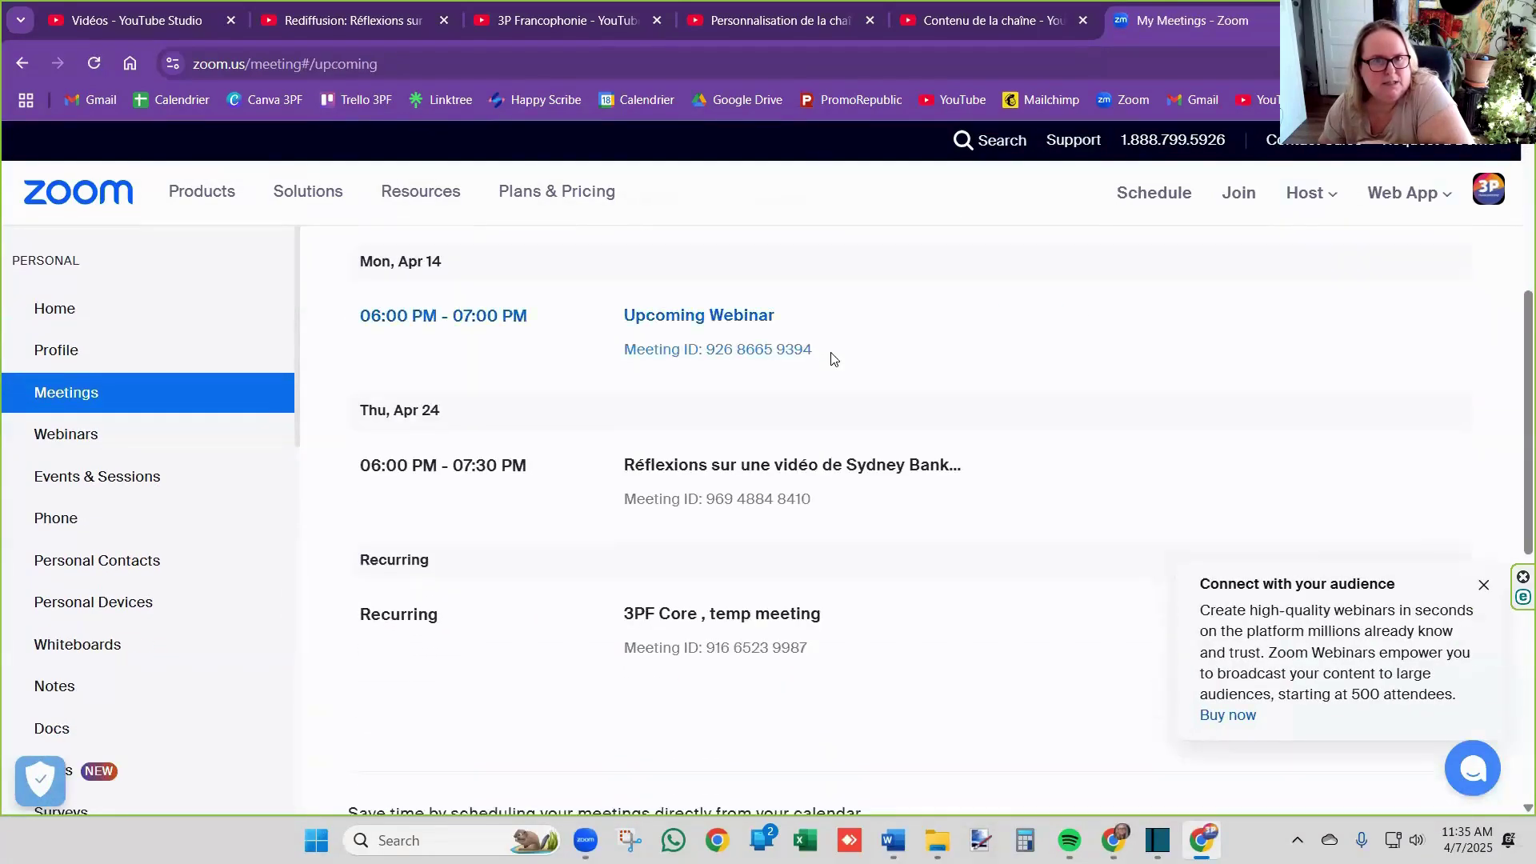
scroll(830, 353, "up", 4)
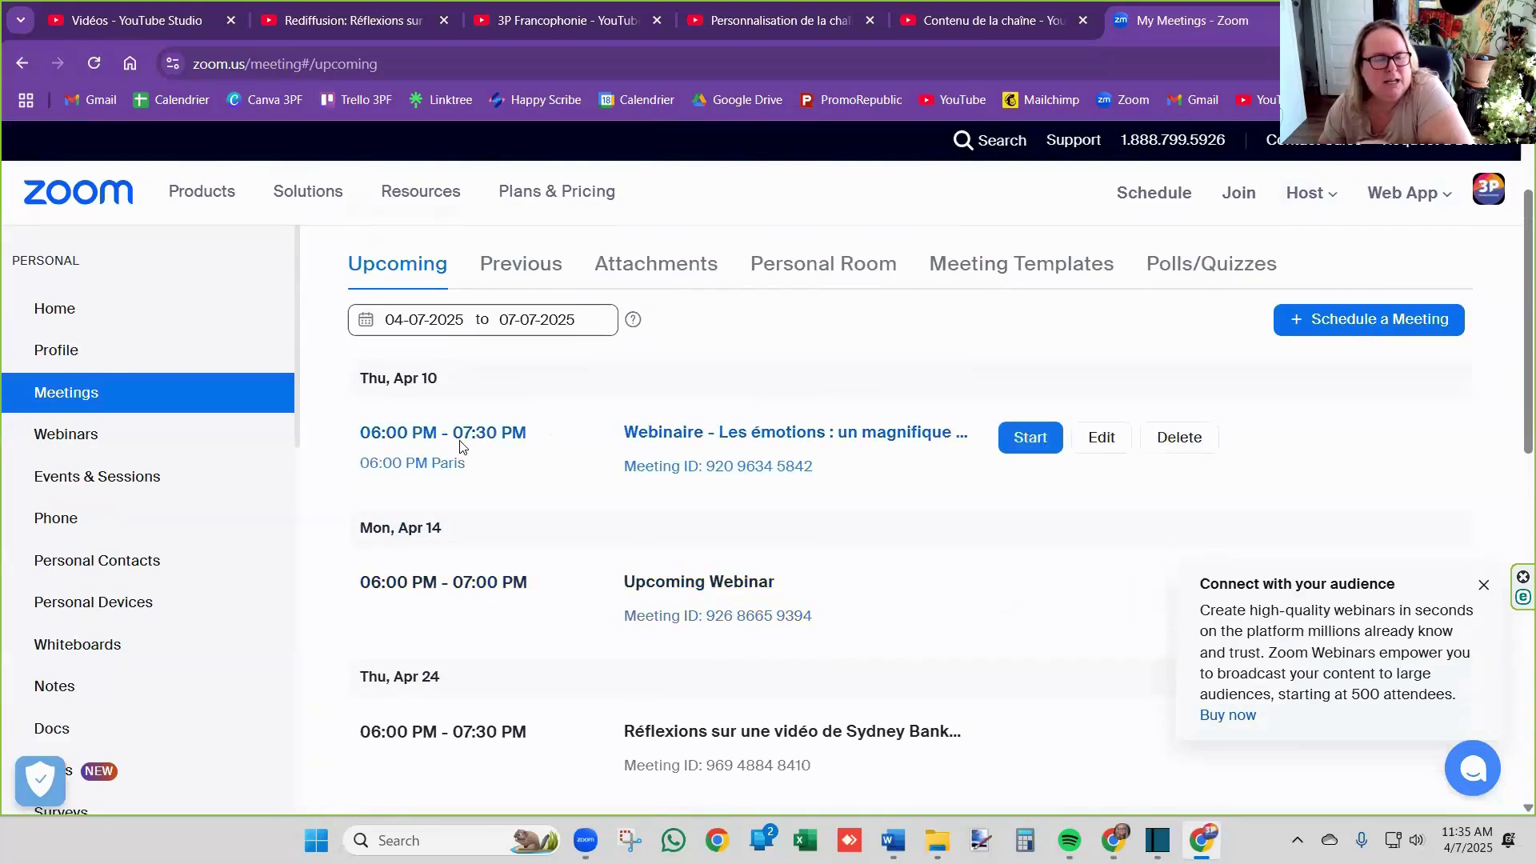
left_click(720, 442)
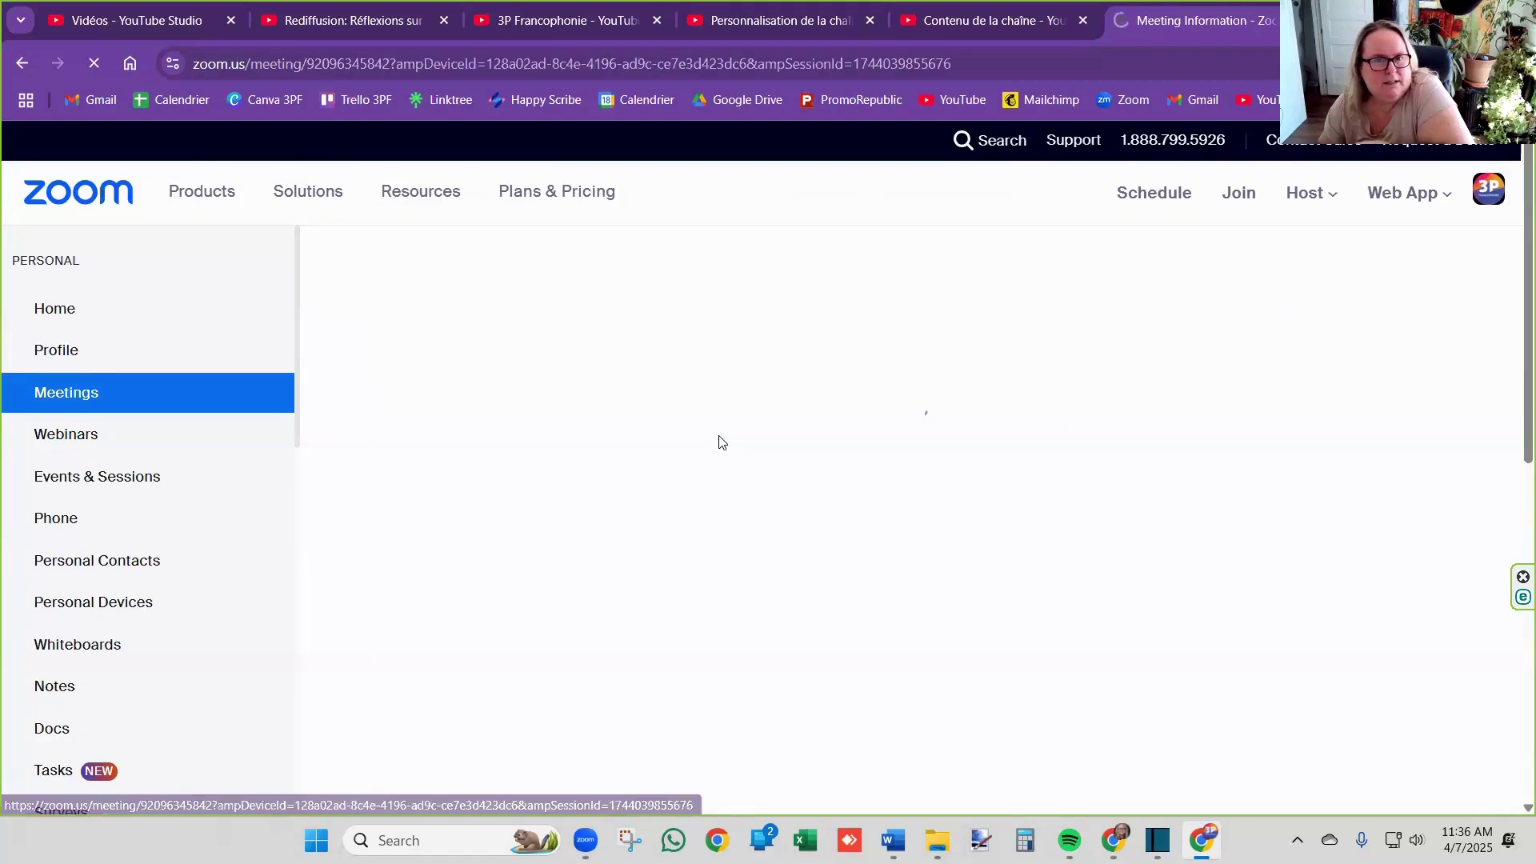
left_click(604, 389)
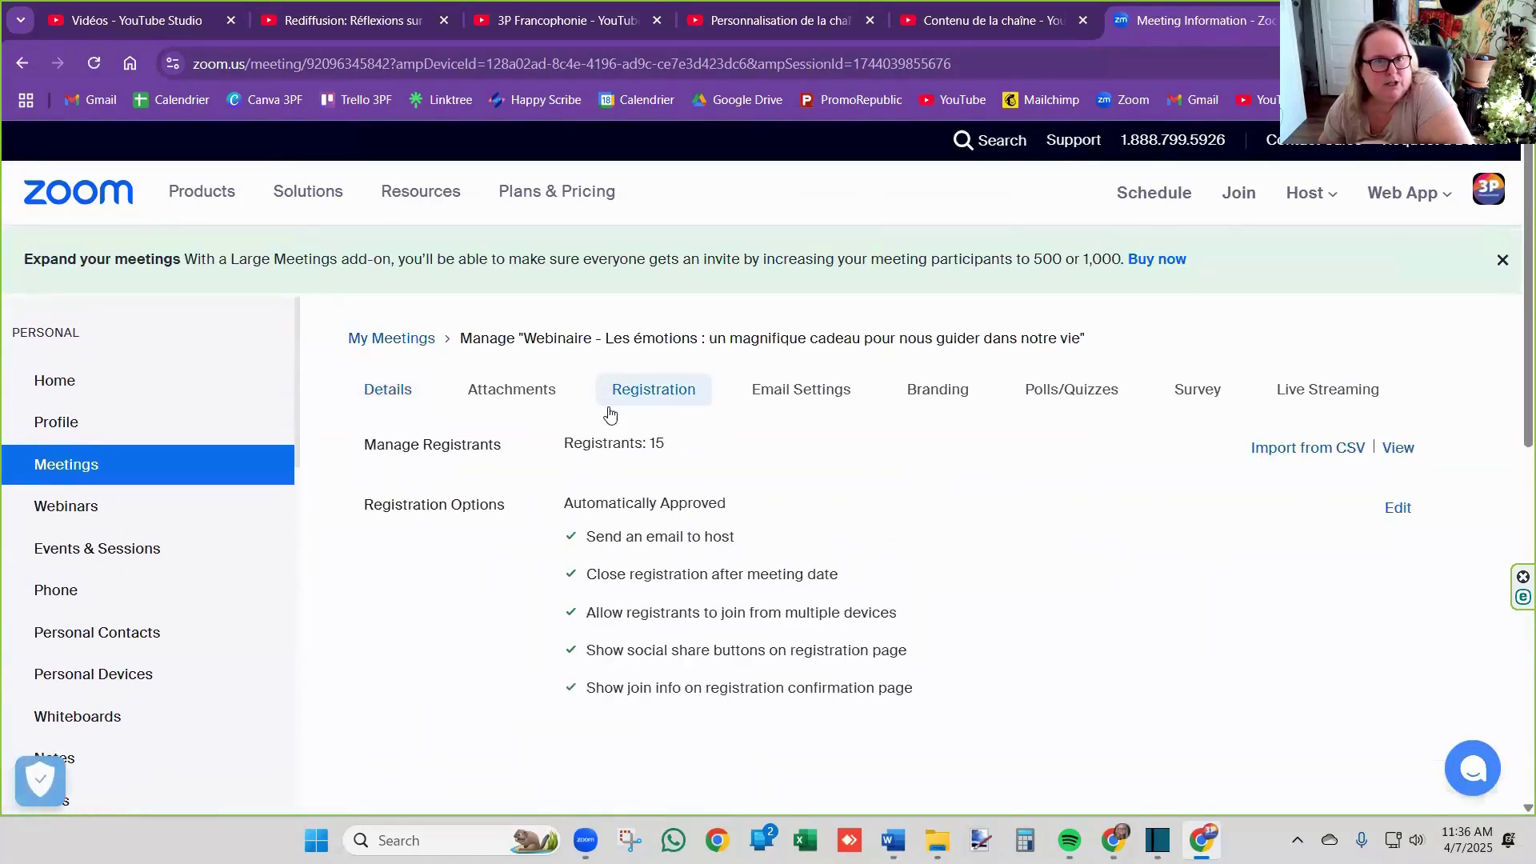
double_click(653, 442)
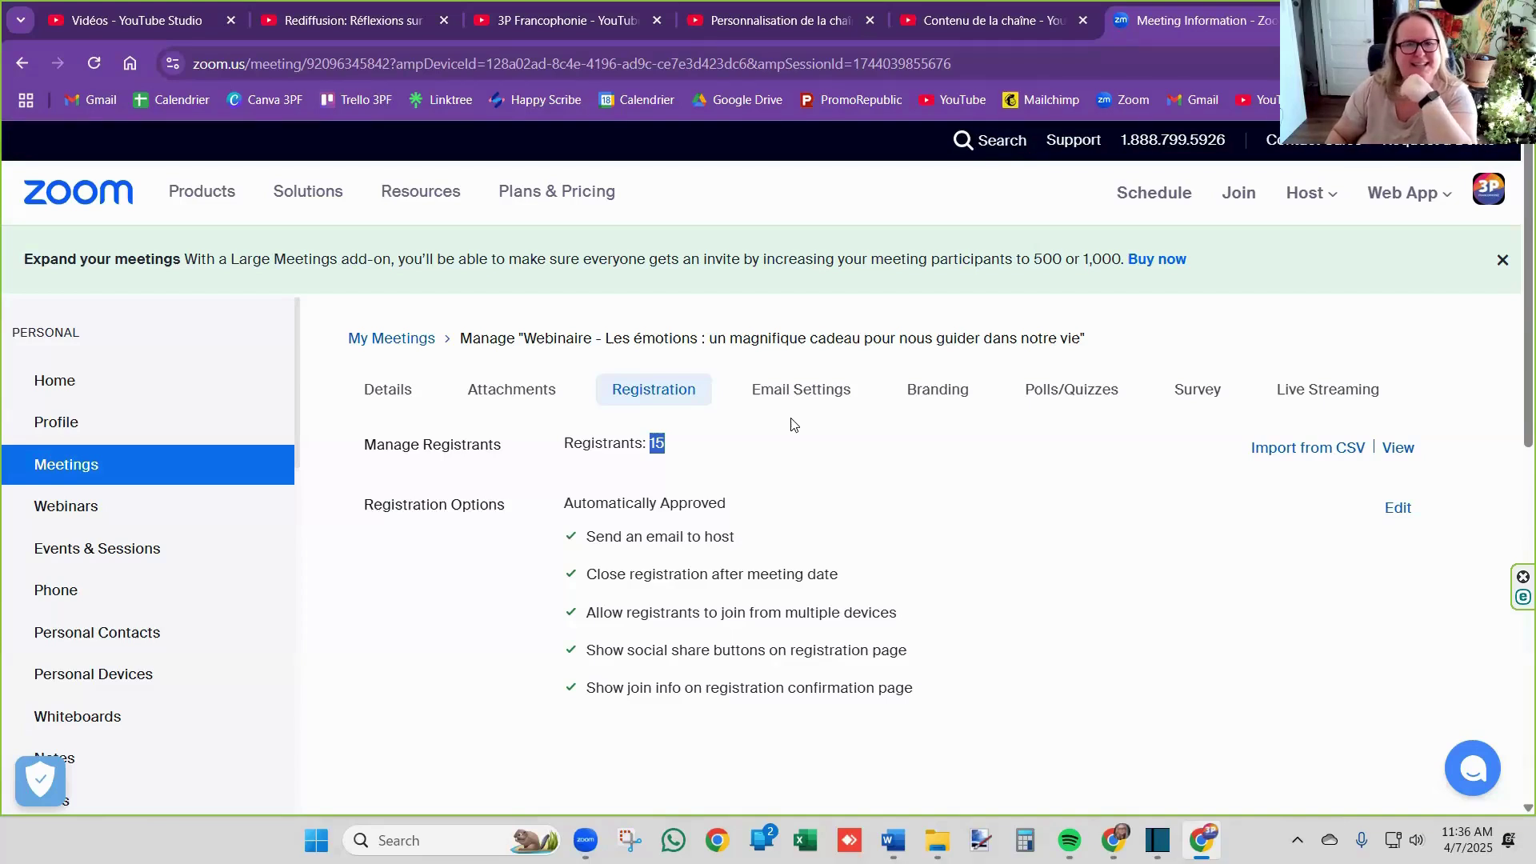
Show the April 10 webinar's details and locate its registration link.
left_click(390, 392)
scroll(656, 412, "down", 3)
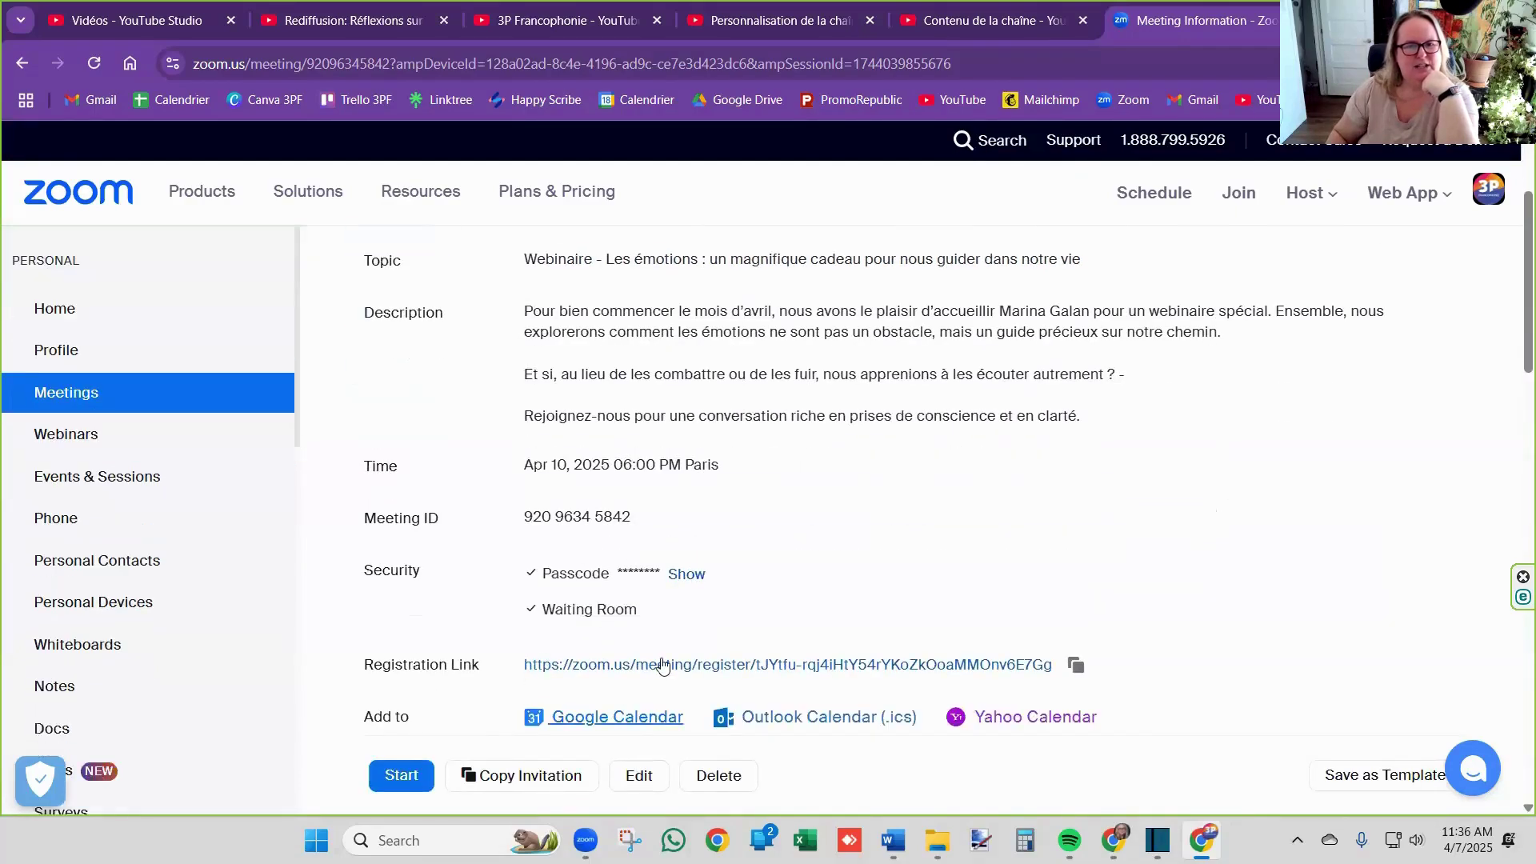